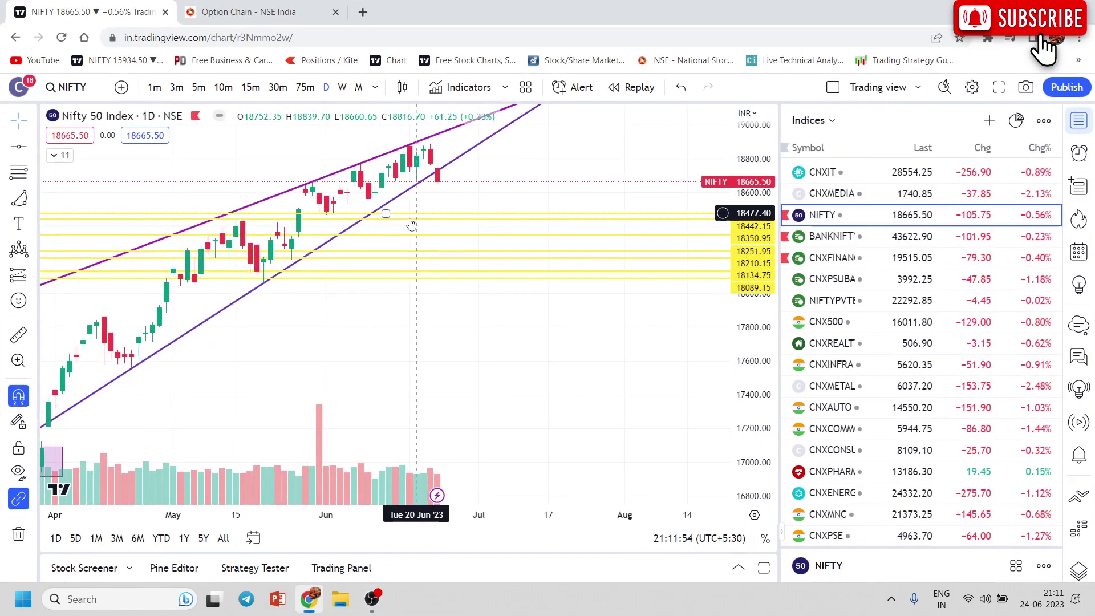
Rescale the NIFTY chart and draw horizontal lines at 18633.60 and 18641.20
left_click_drag(382, 318, 436, 422)
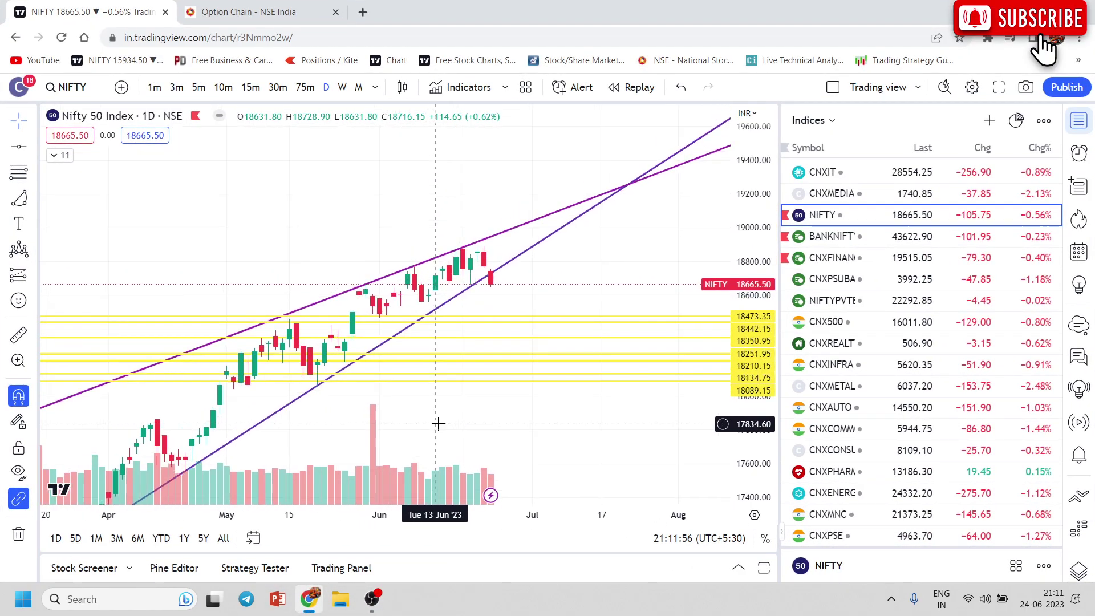
left_click_drag(687, 365, 606, 317)
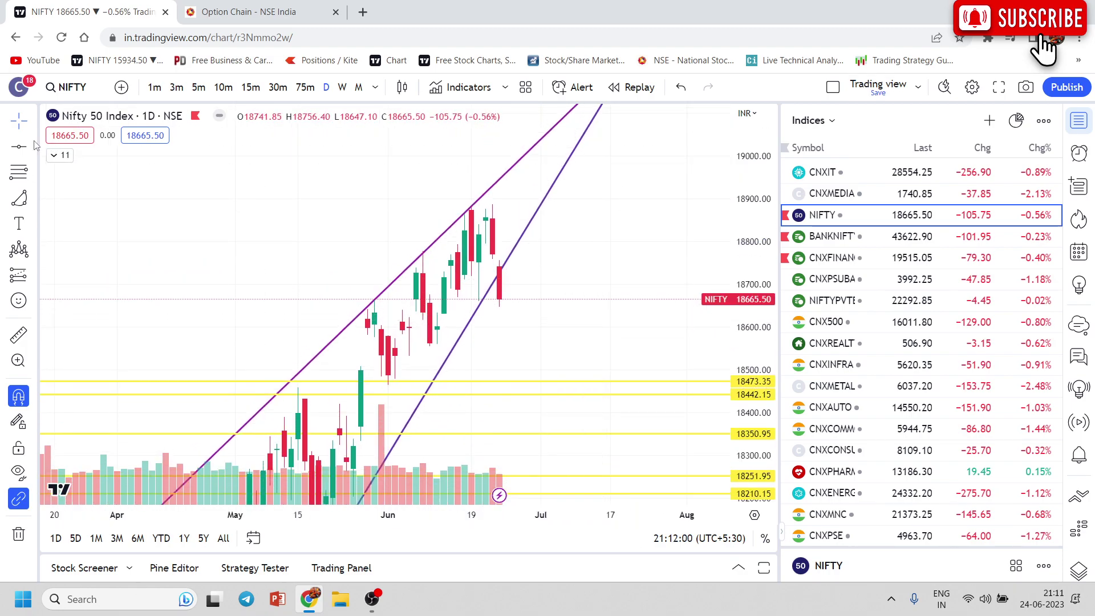
key("alt+t")
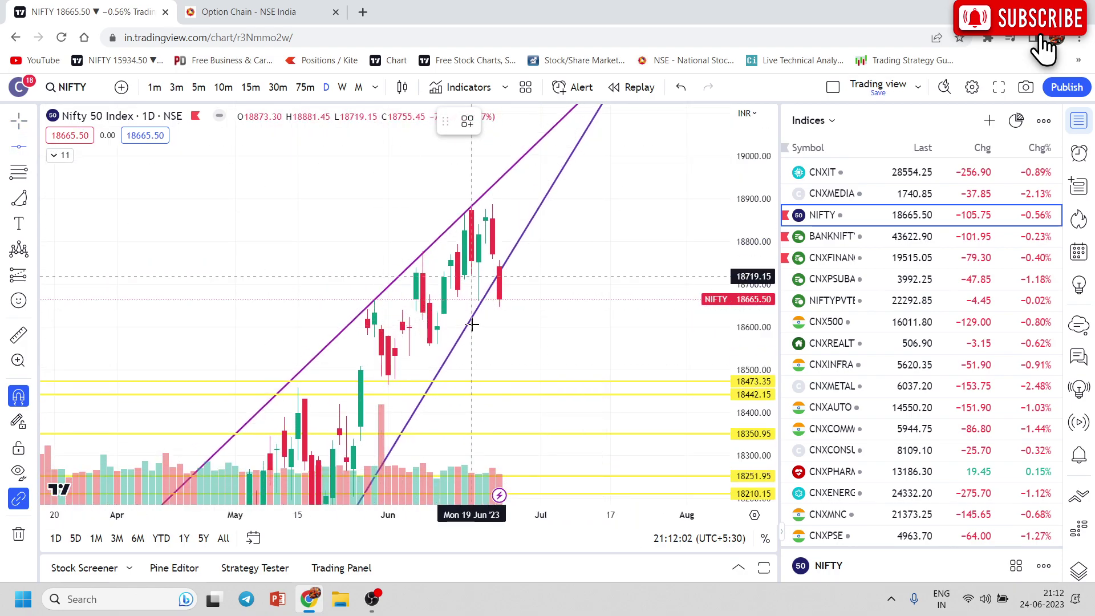
left_click(436, 310)
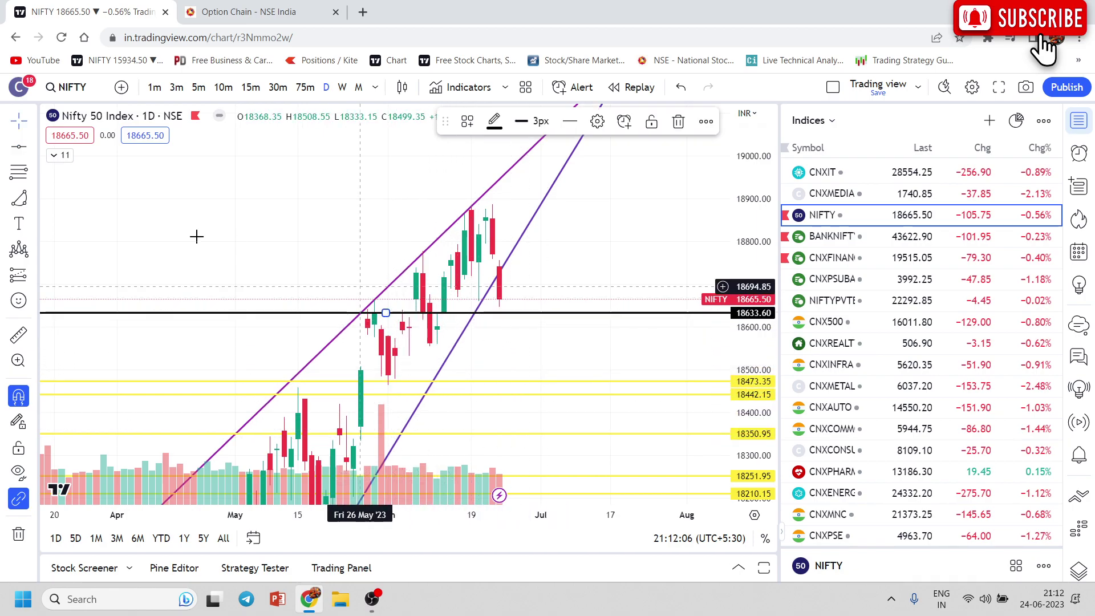
key("alt+h")
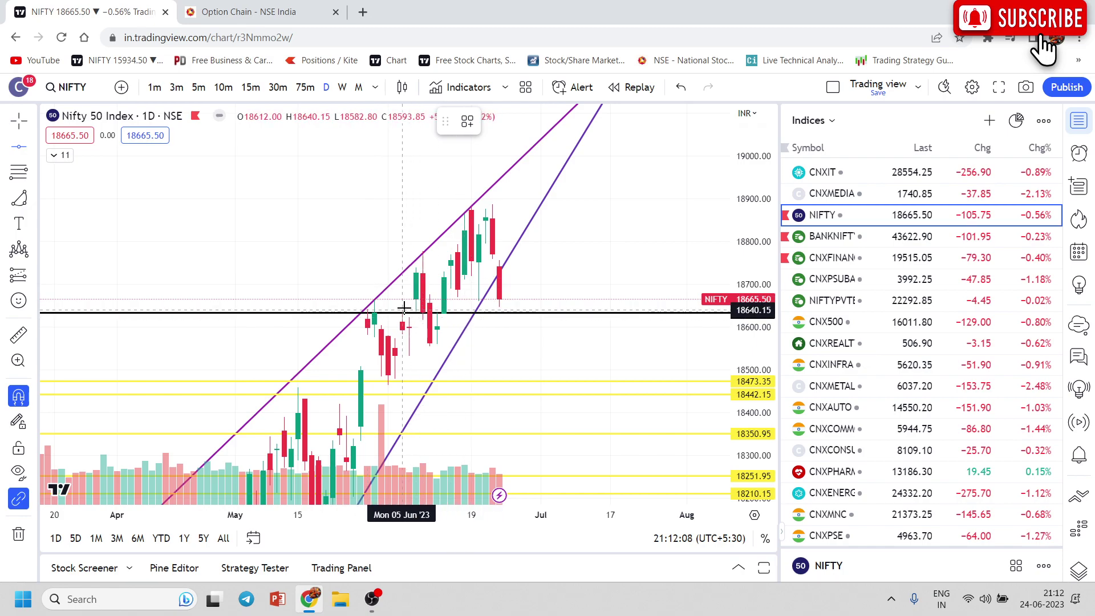
left_click(386, 310)
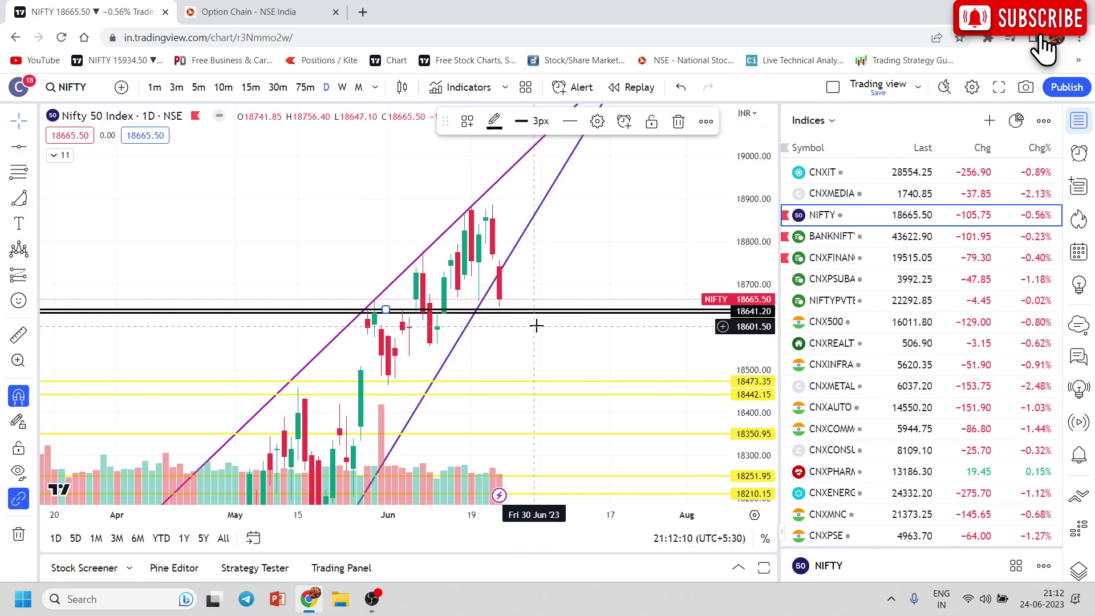
left_click(59, 155)
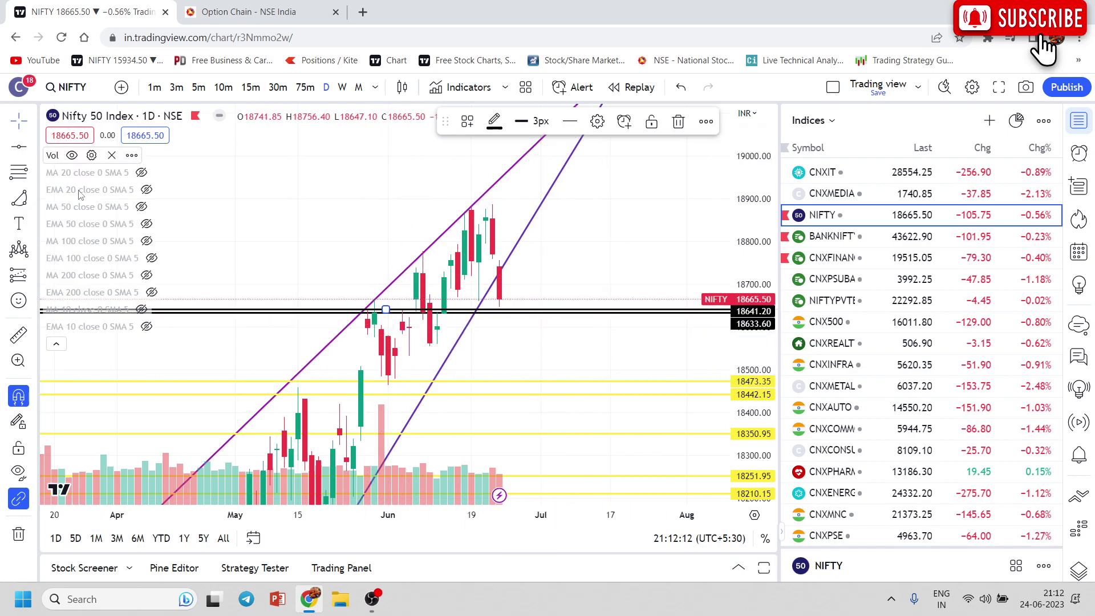
Turn on EMA 20 and MA 20 in the indicator legend, then switch to the NSE option chain tab
left_click(146, 189)
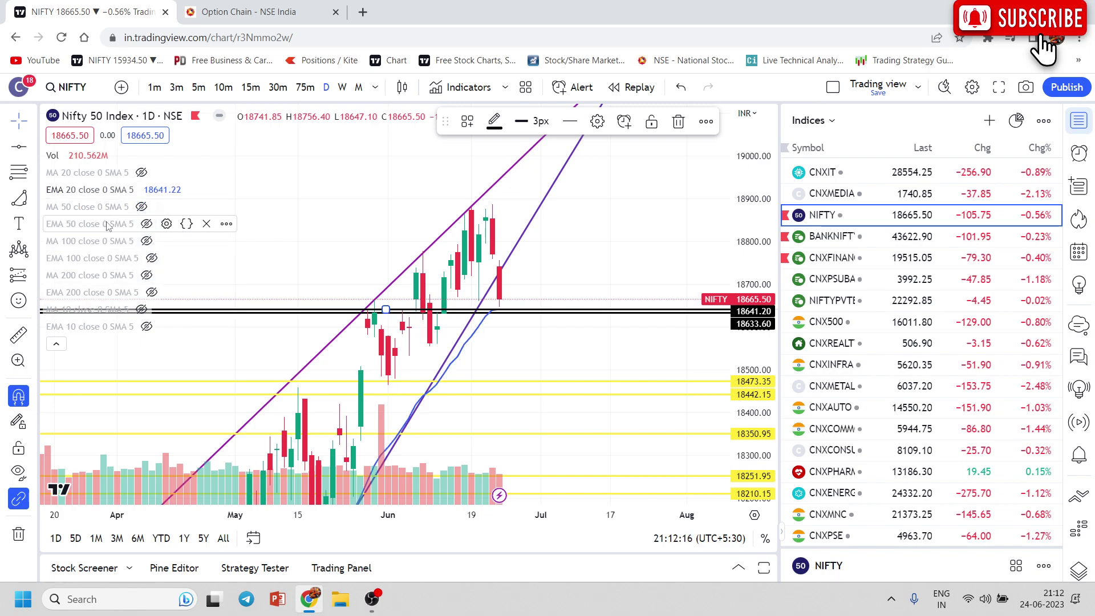
left_click(141, 173)
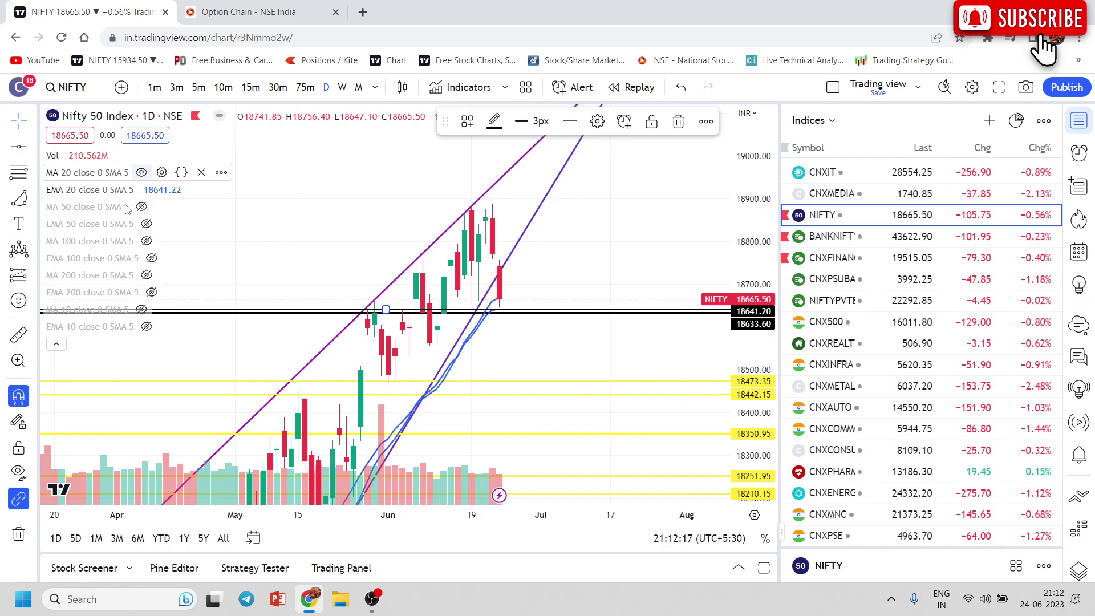
left_click(57, 344)
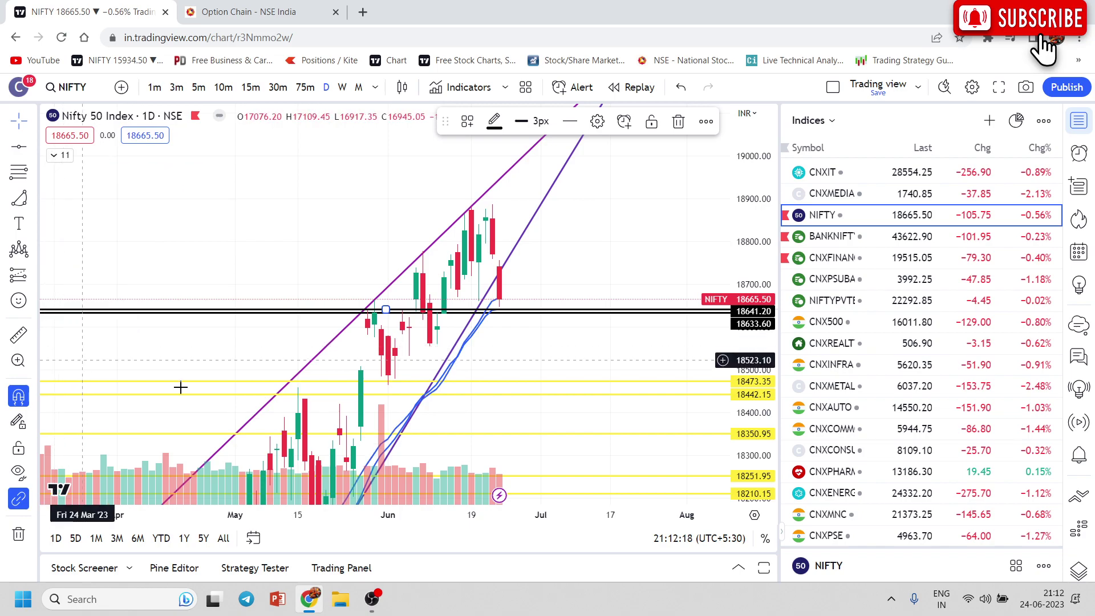
left_click(300, 7)
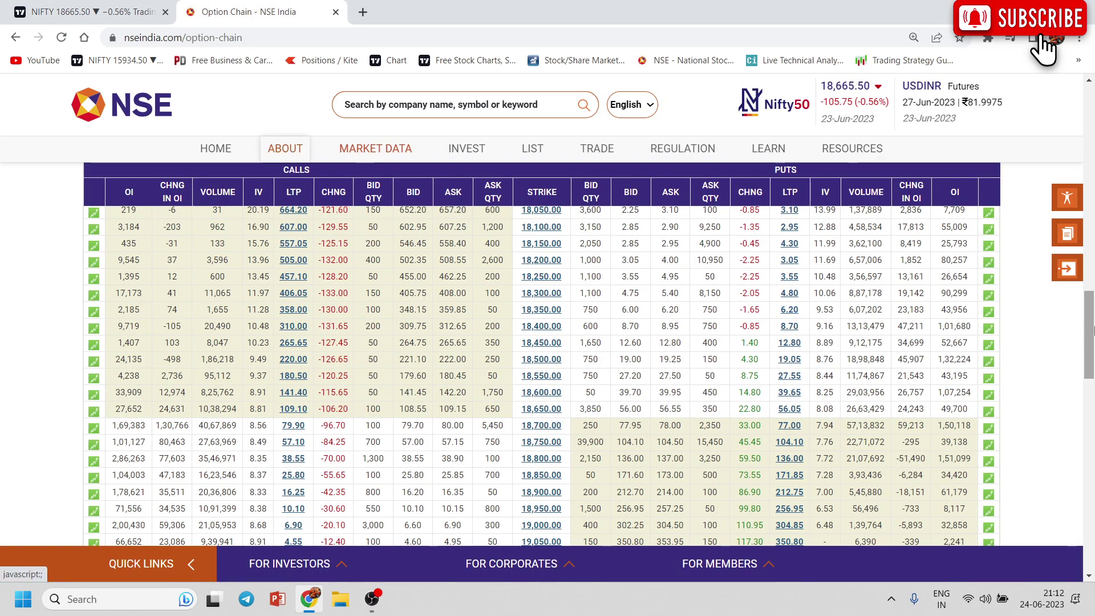
Scroll the option chain through the 18,600–19,200 strikes and return to the TradingView tab
left_click_drag(1093, 331, 1091, 342)
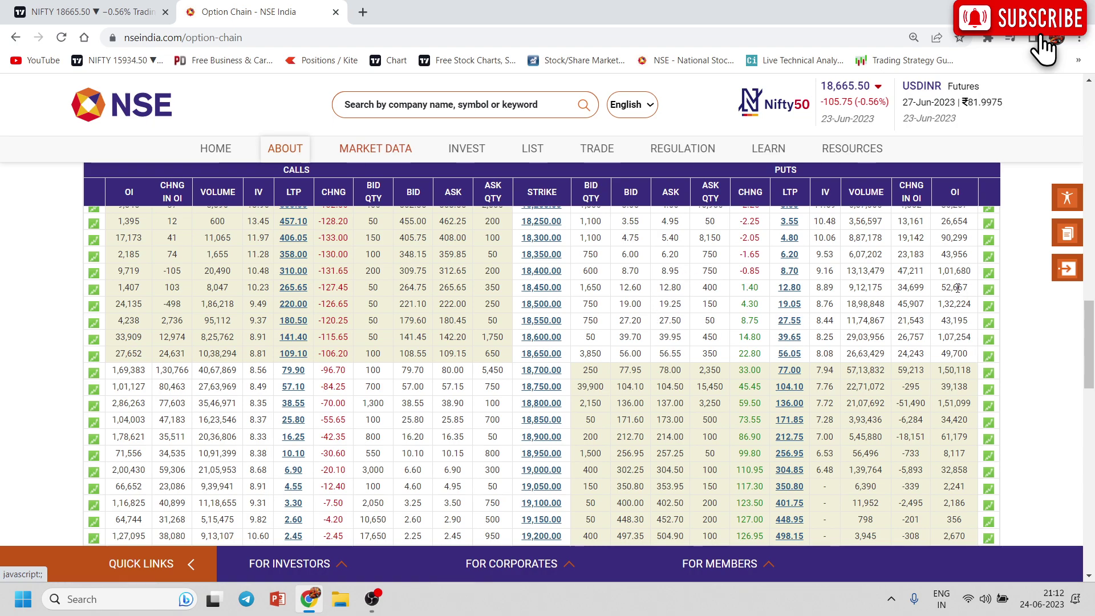
left_click(108, 6)
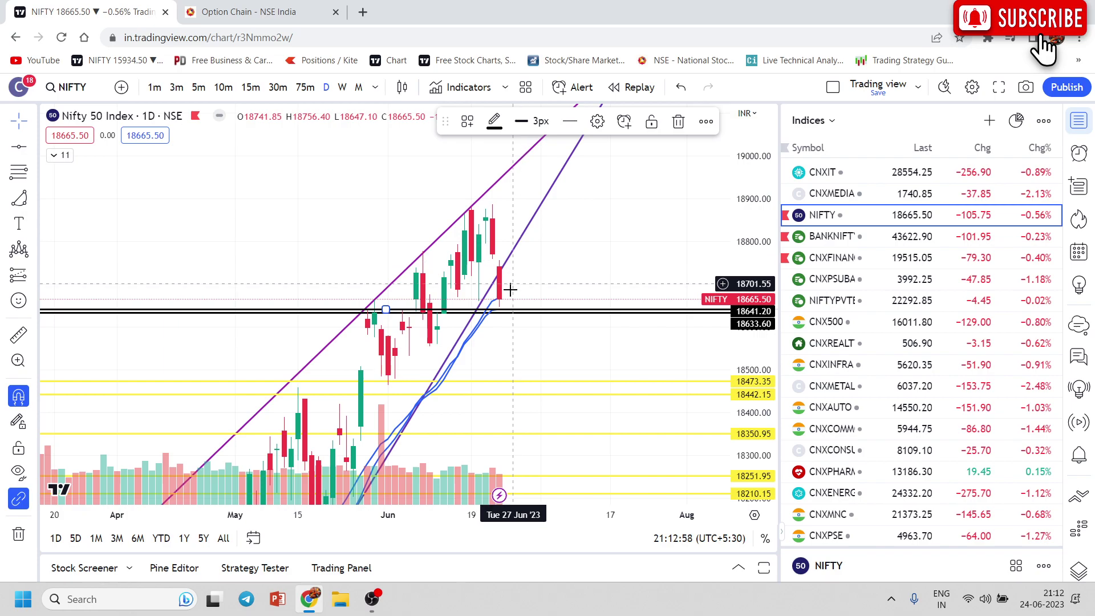
Zoom into the recent candles and turn on EMA 50 and MA 50 in the indicator legend
left_click_drag(528, 359, 625, 357)
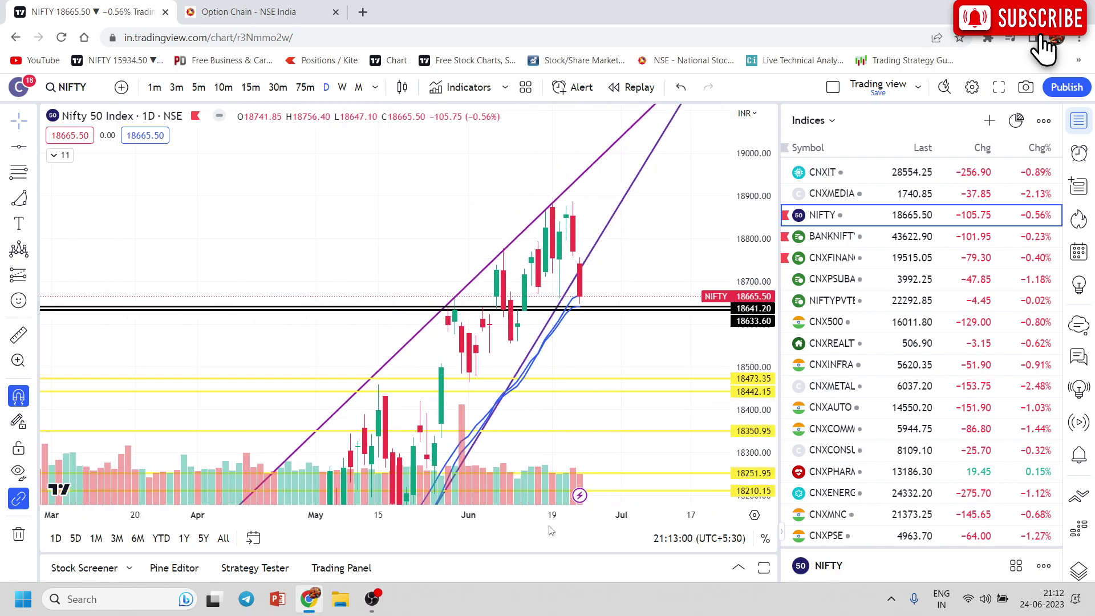
left_click_drag(508, 512, 547, 514)
left_click_drag(521, 344, 579, 285)
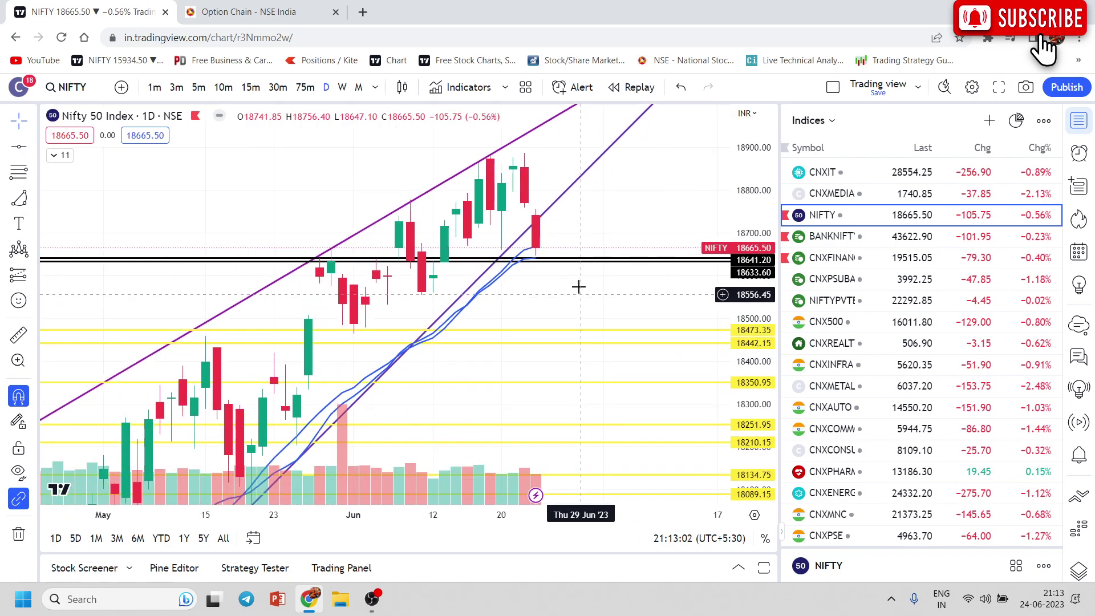
left_click(60, 155)
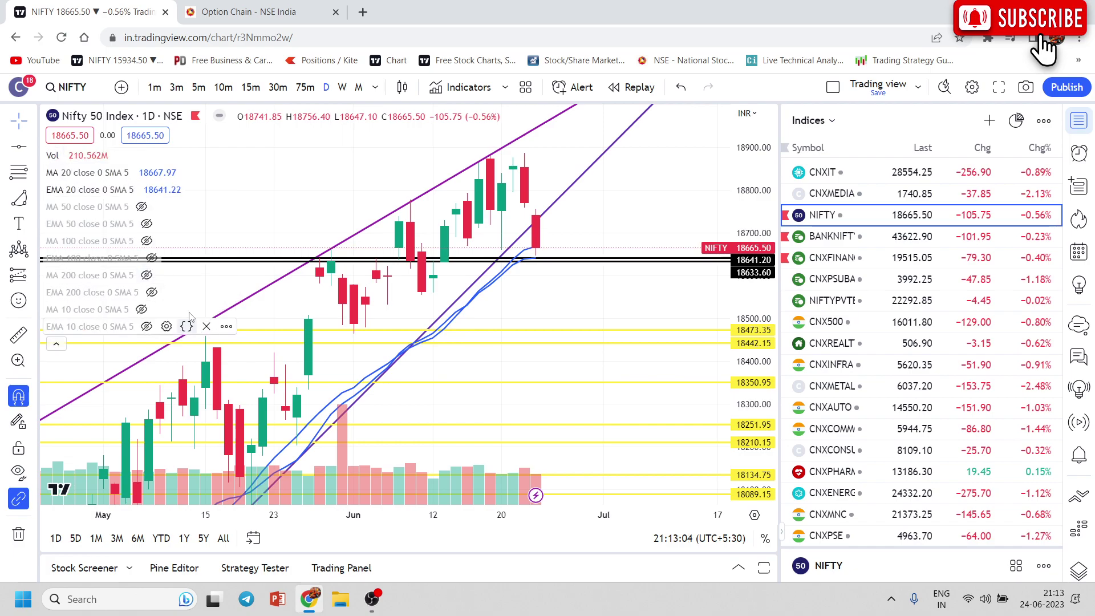
left_click(147, 224)
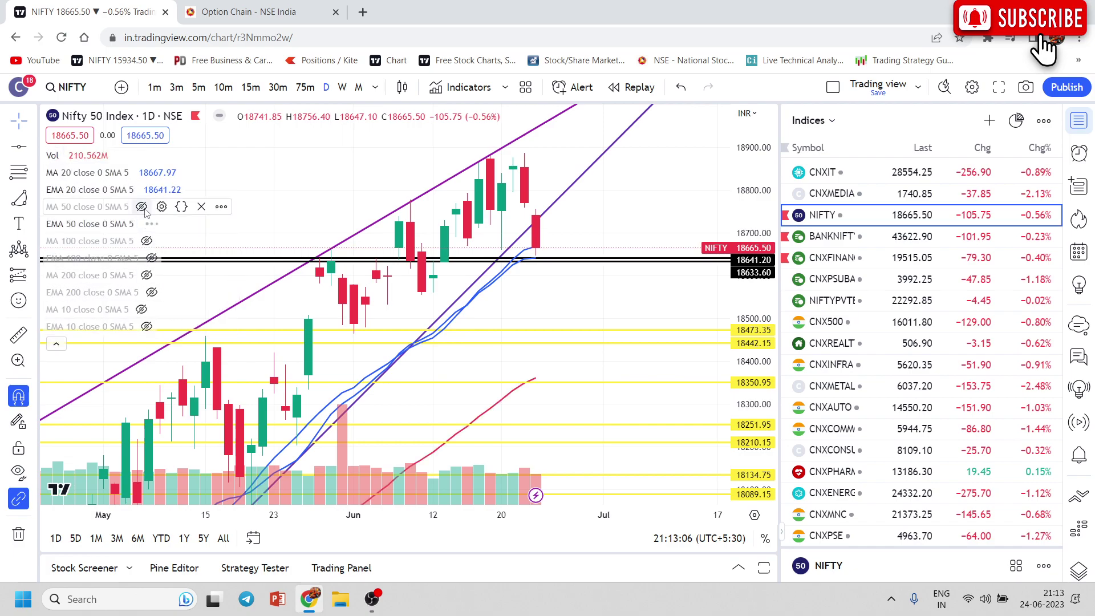
left_click(142, 207)
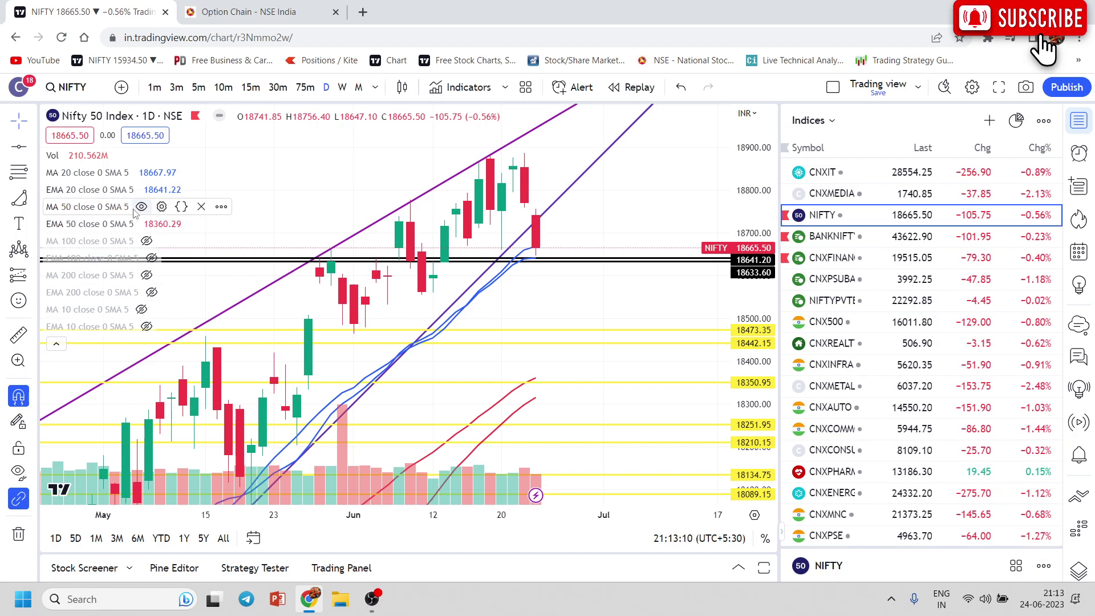
left_click(141, 208)
left_click(141, 208)
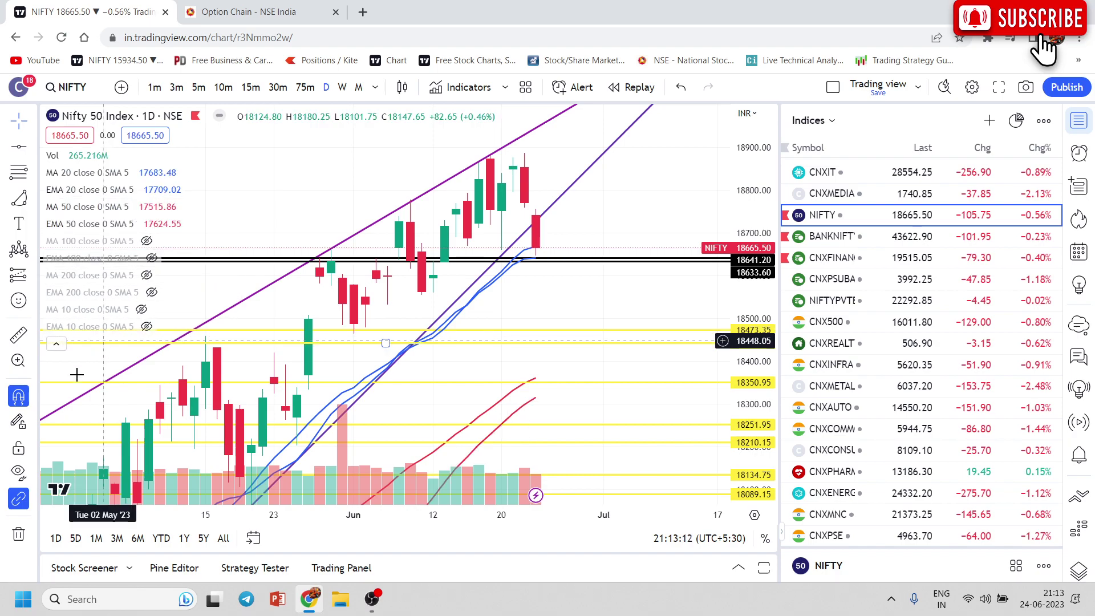
left_click(62, 346)
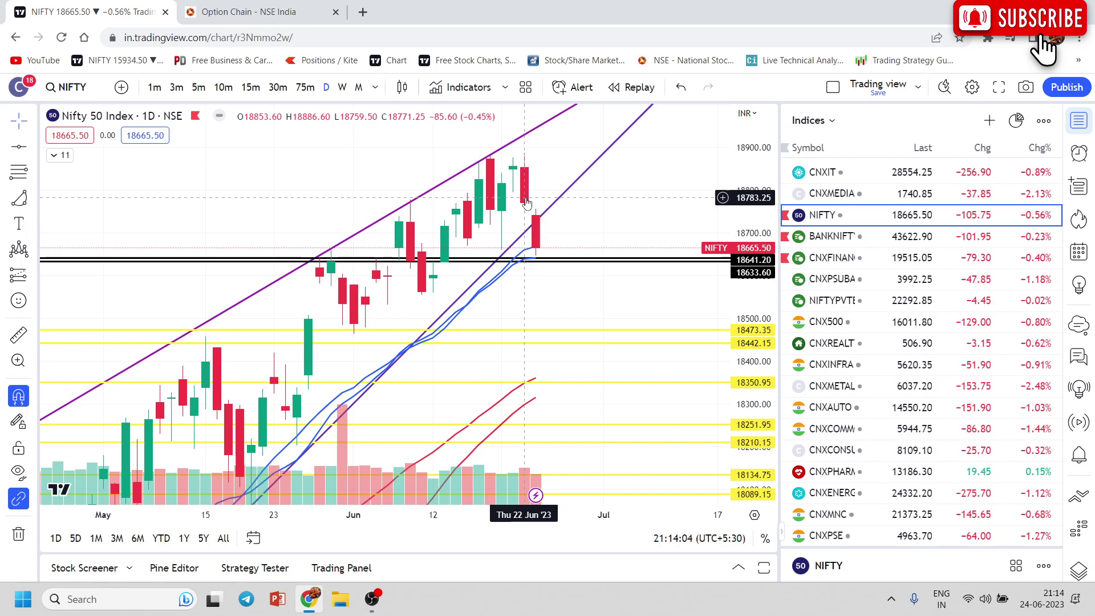
Pan to the latest candles and drag the price axis to enlarge them vertically
left_click_drag(544, 279, 596, 281)
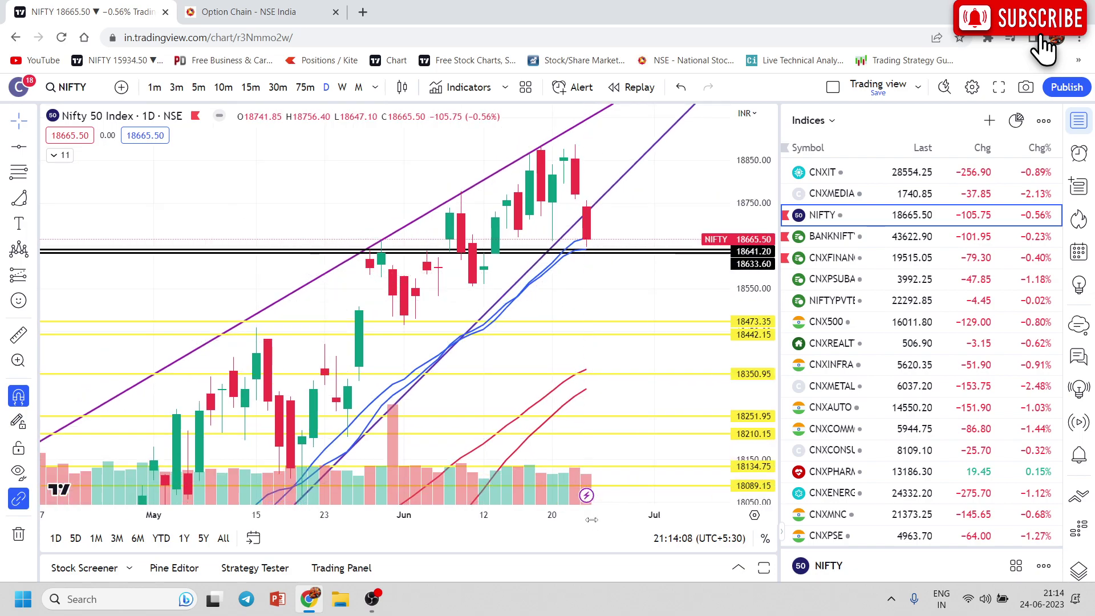
scroll(597, 281, "up", 3)
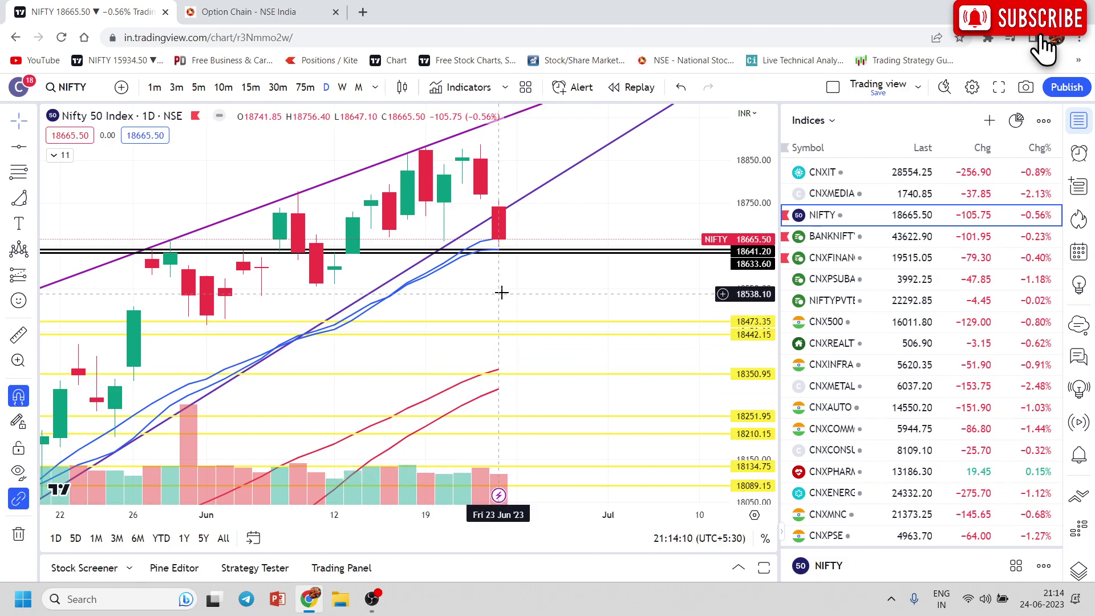
left_click_drag(502, 293, 525, 287)
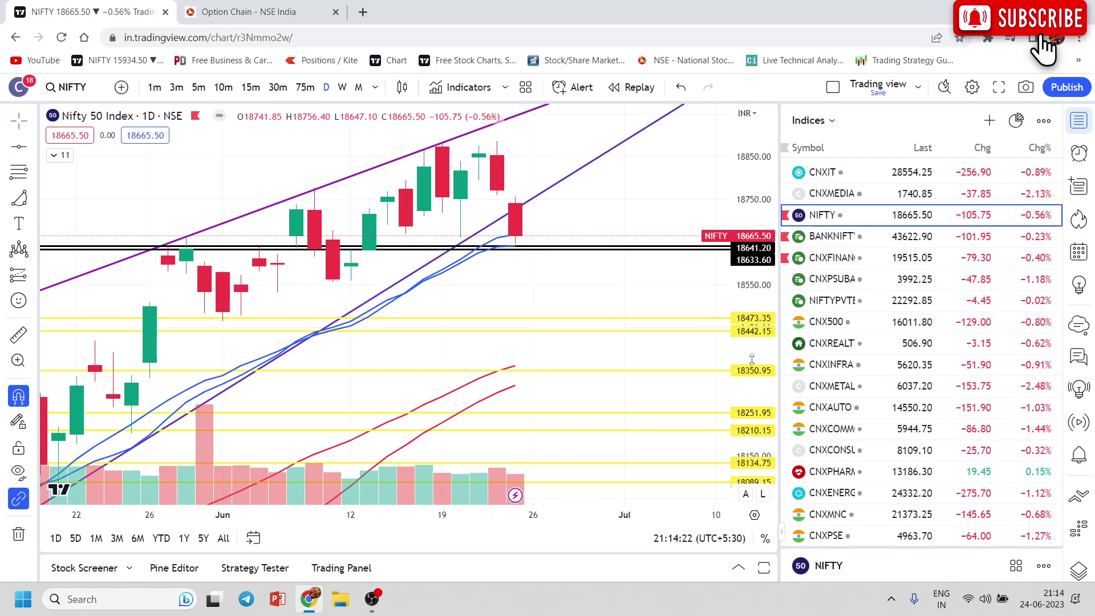
left_click_drag(753, 320, 673, 181)
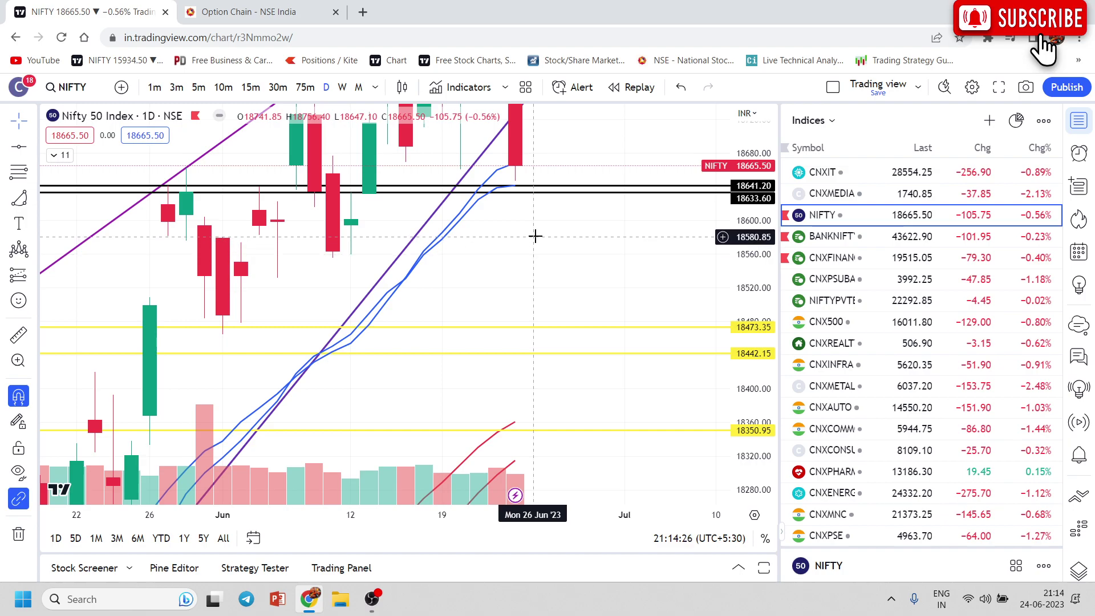
Draw horizontal support lines at 18582.80 and 18528.45, deleting the trial line near 18555
key("alt+h")
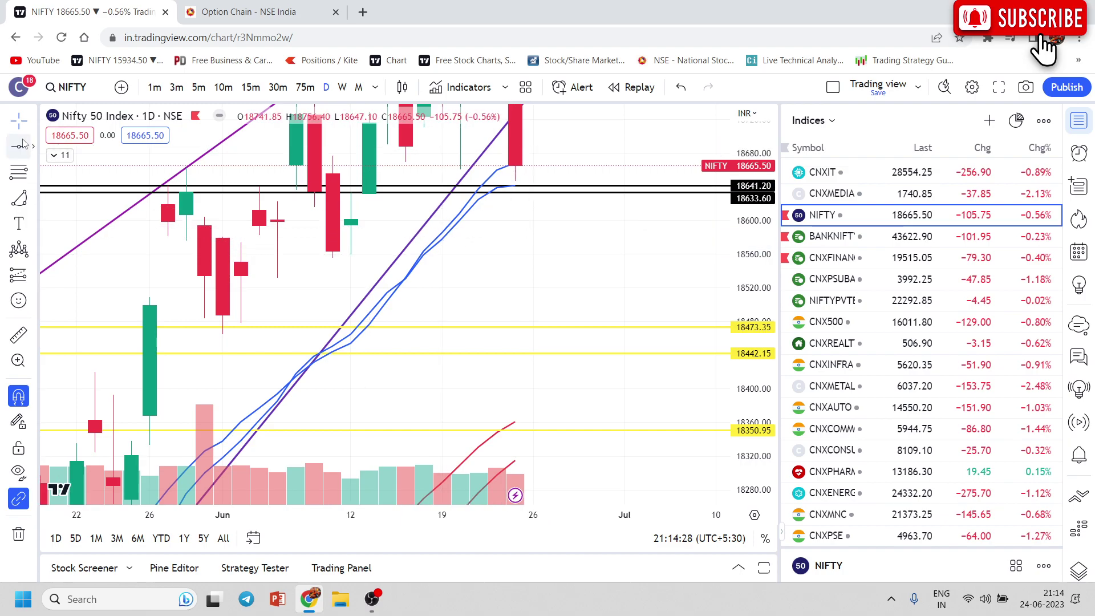
left_click(262, 236)
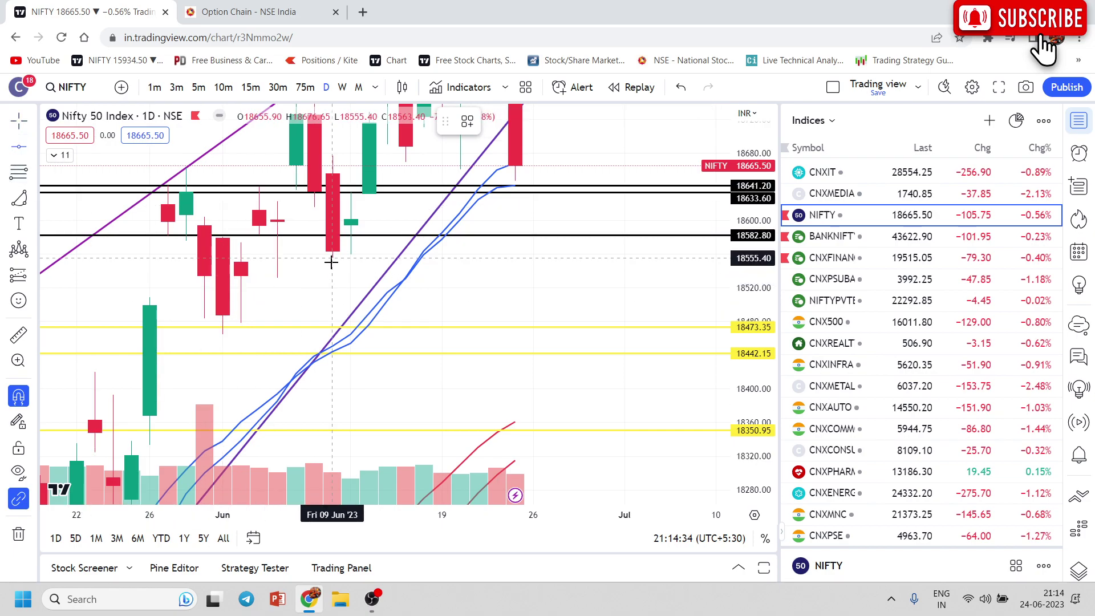
left_click(330, 262)
scroll(487, 507, "down", 3)
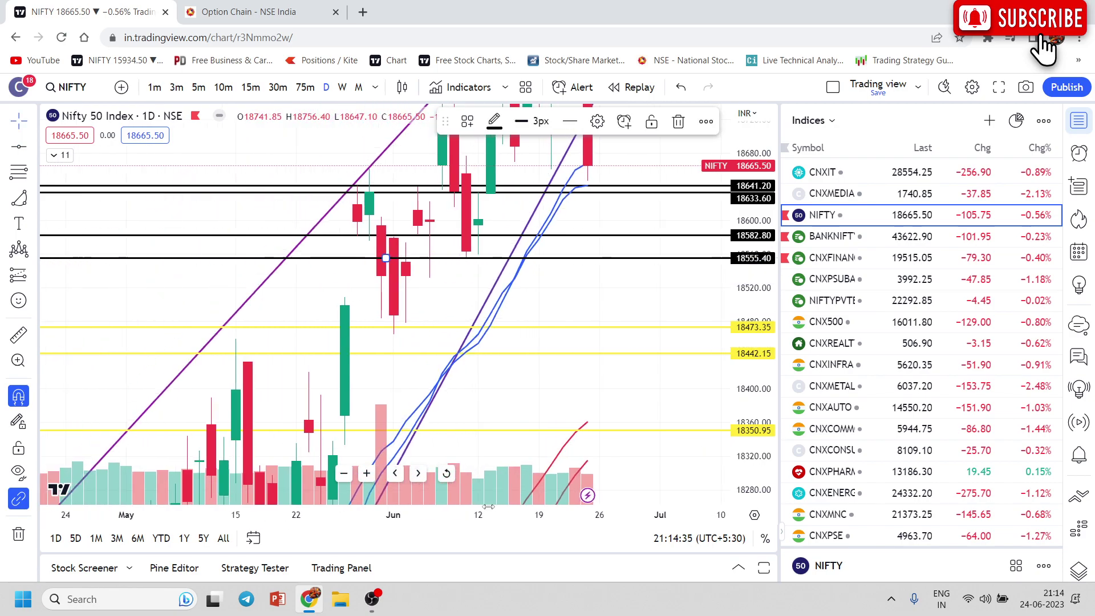
scroll(488, 507, "down", 5)
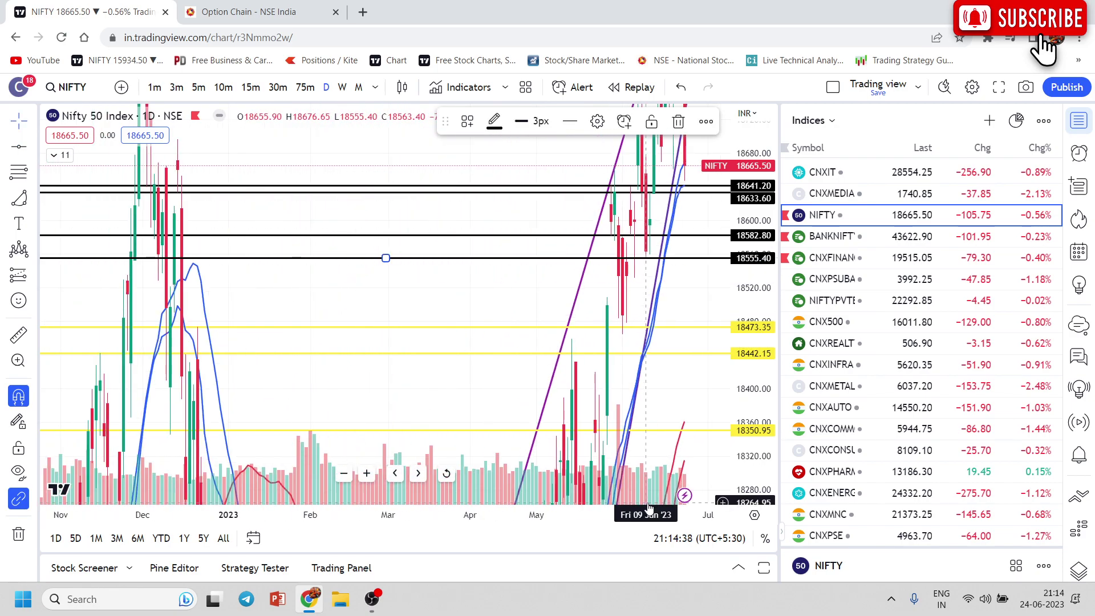
left_click(116, 279)
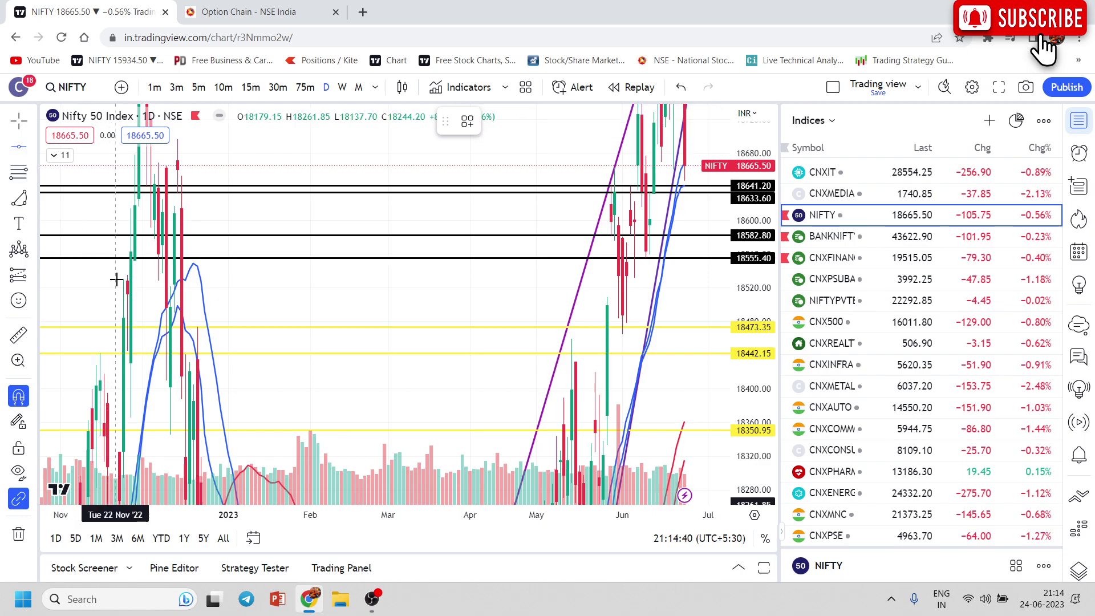
left_click(126, 280)
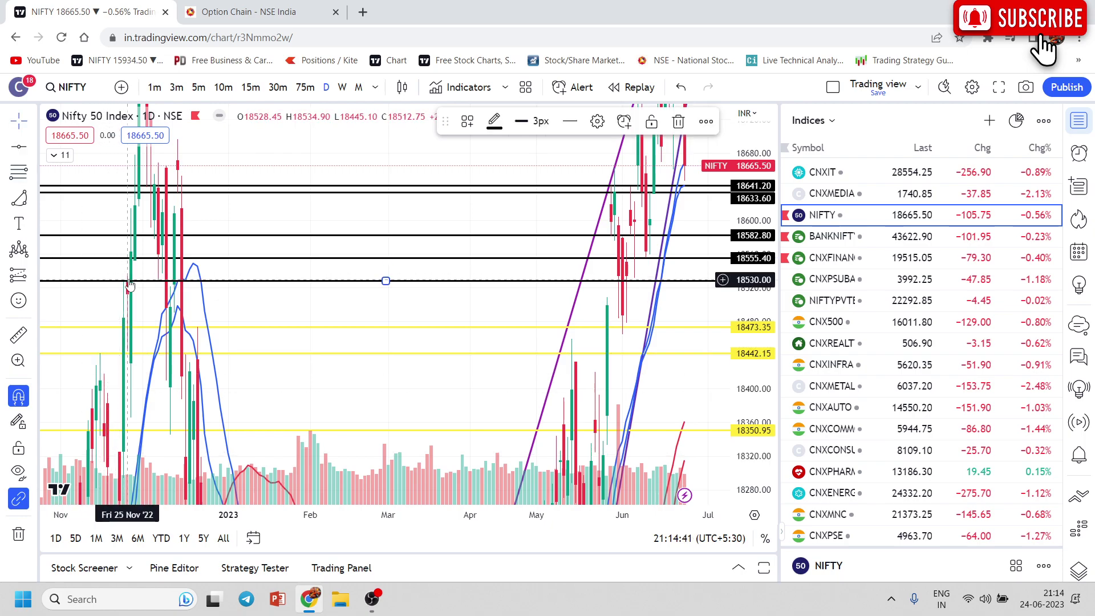
left_click(430, 259)
left_click(678, 121)
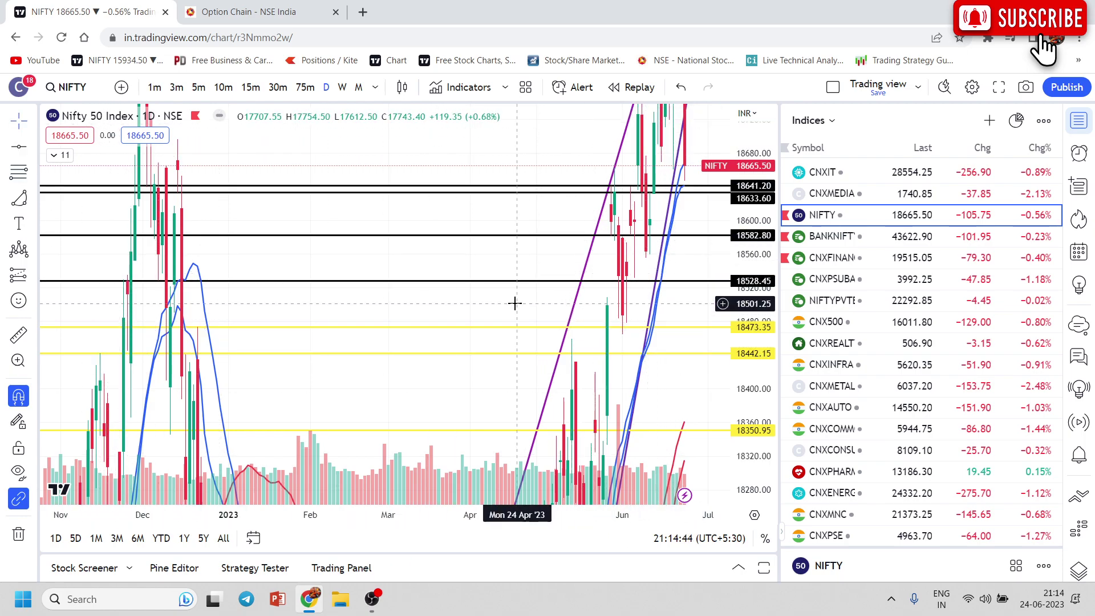
Pan and rescale the chart to show the June candles, wedge and lower support levels
left_click_drag(514, 304, 439, 288)
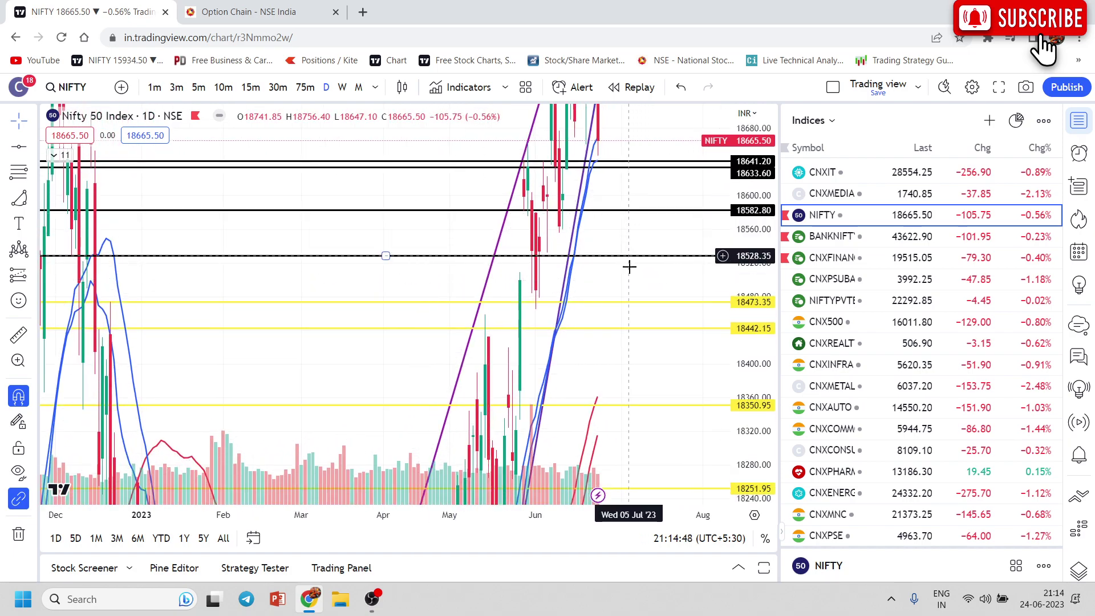
left_click_drag(629, 270, 574, 224)
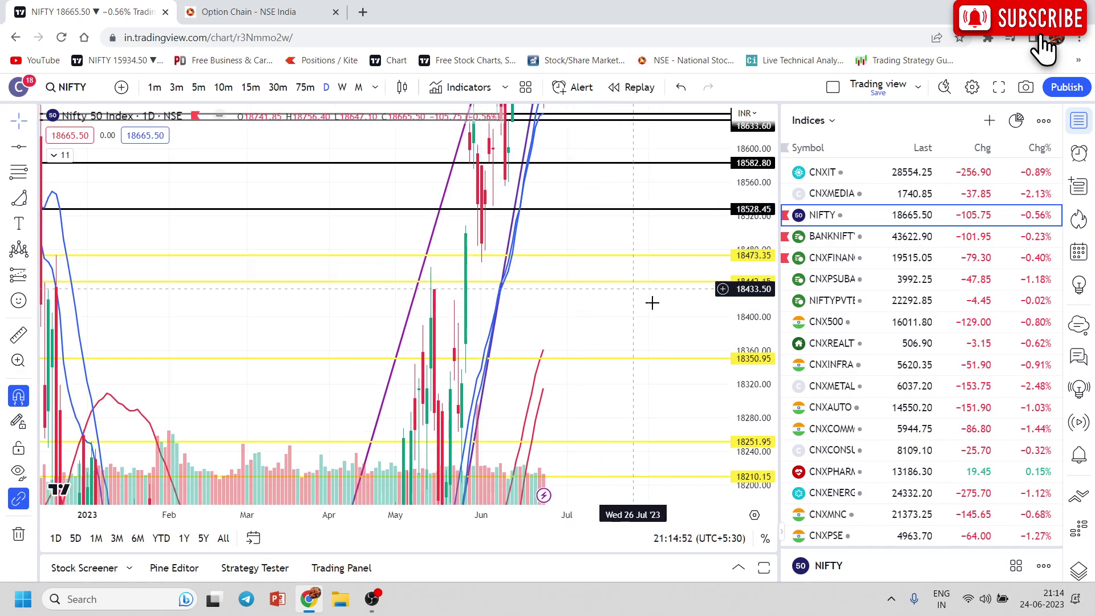
scroll(655, 486, "up", 5)
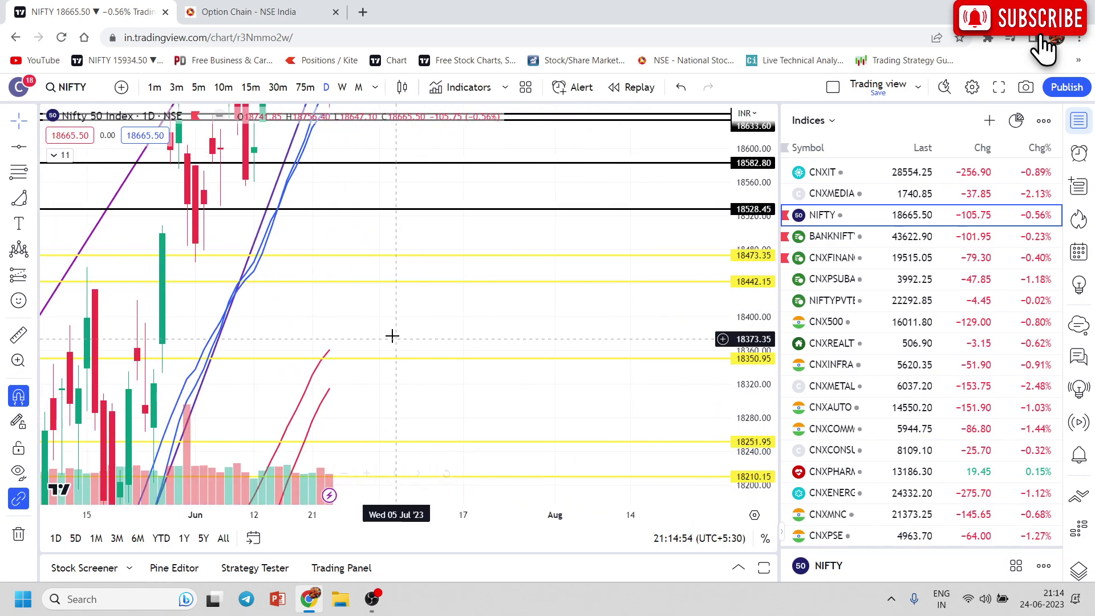
left_click_drag(392, 335, 481, 366)
left_click_drag(747, 365, 748, 393)
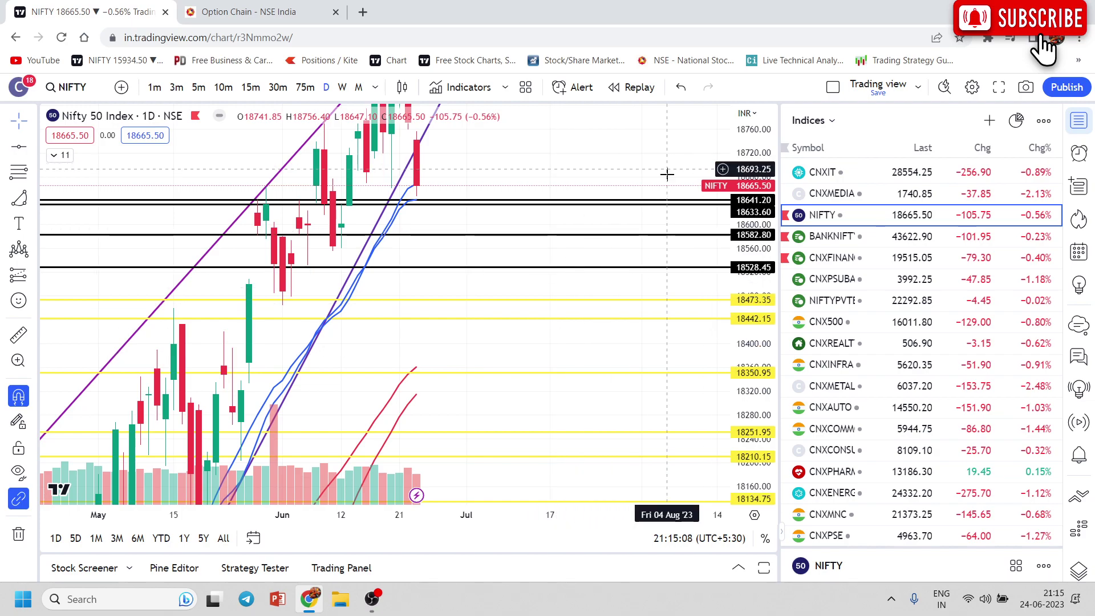
left_click_drag(669, 173, 651, 227)
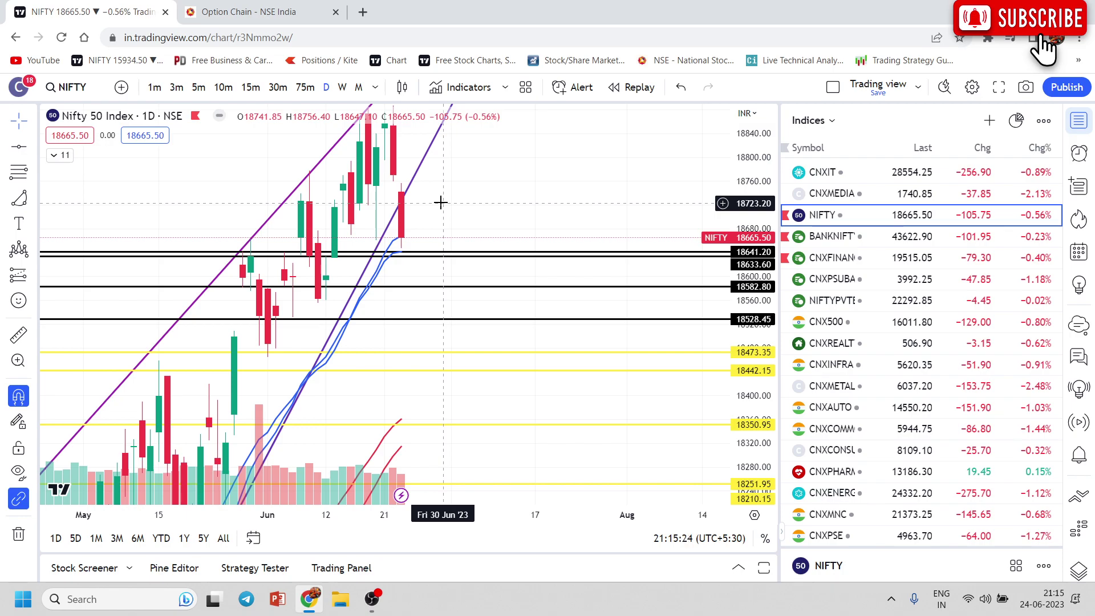
left_click_drag(440, 205, 576, 293)
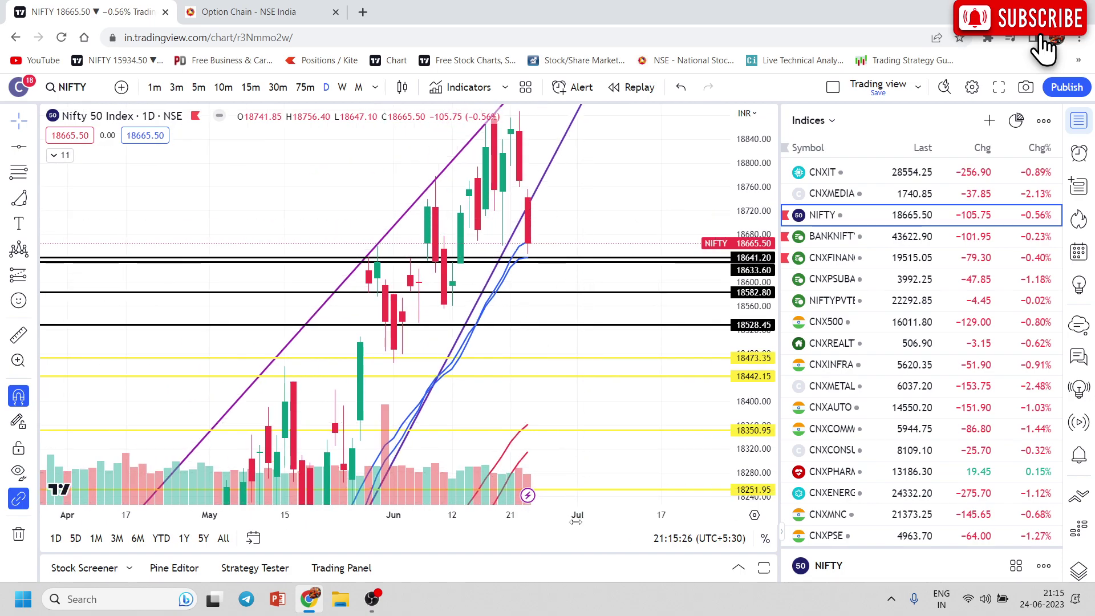
left_click_drag(577, 523, 516, 523)
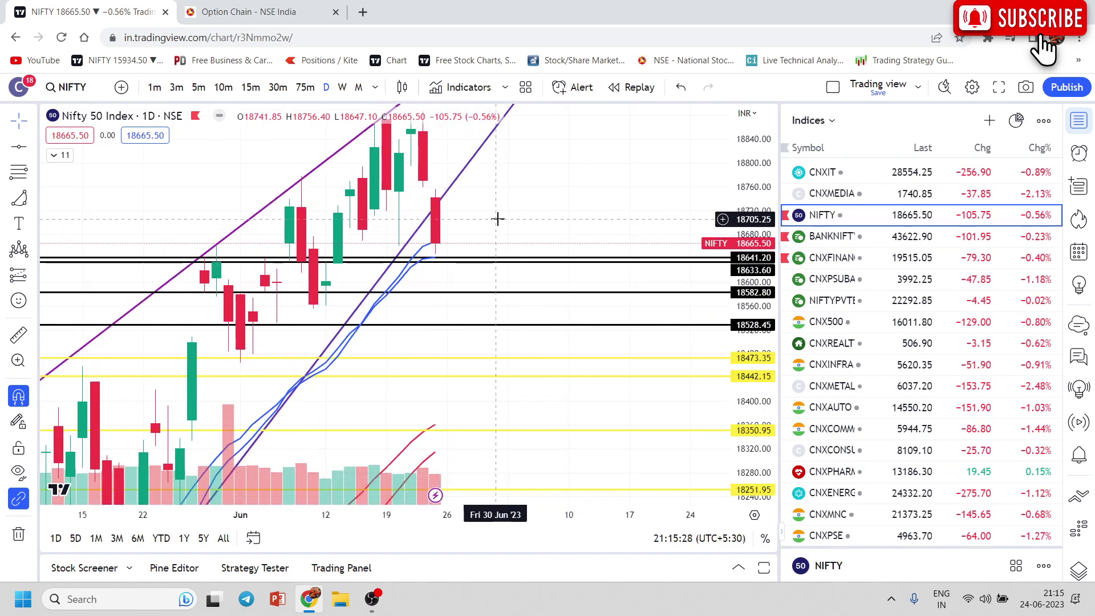
left_click_drag(496, 217, 604, 202)
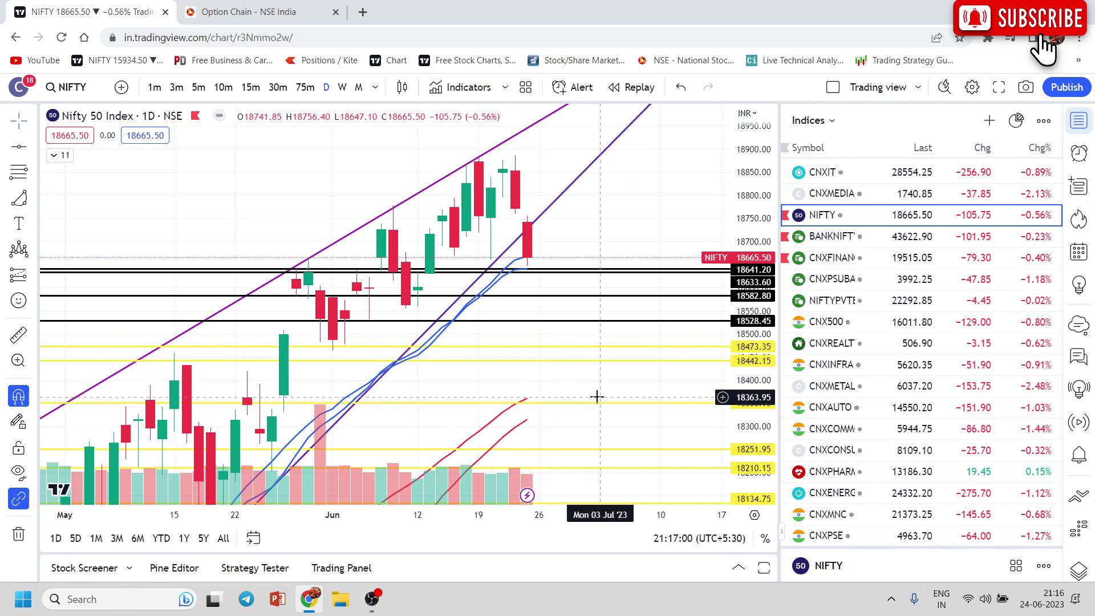
Recentre the chart on the lower support levels, then open the Windows calendar flyout from the taskbar clock
left_click_drag(573, 391, 585, 369)
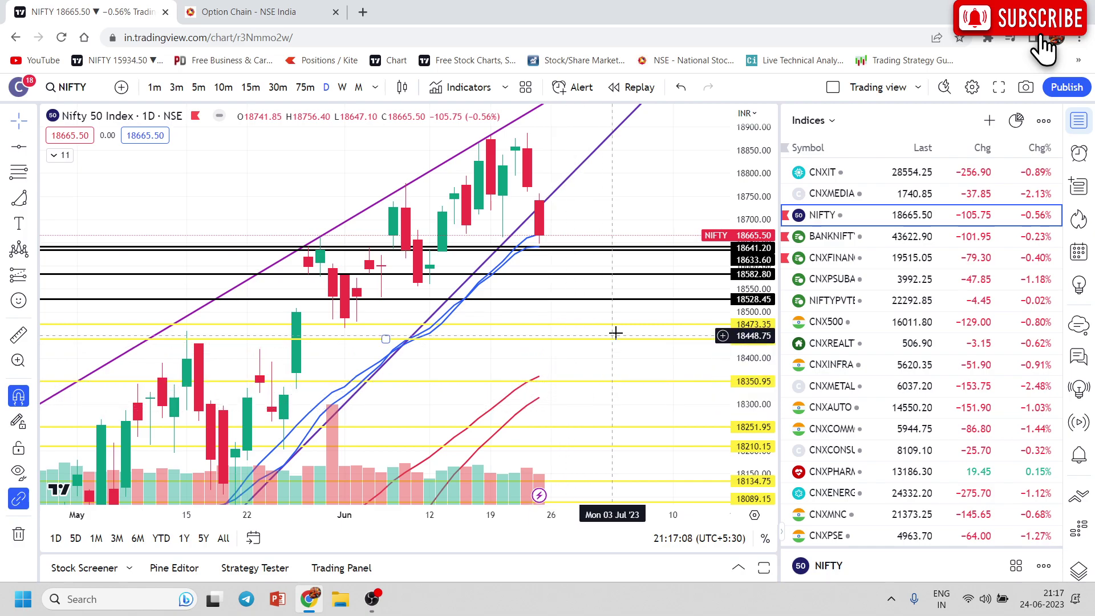
left_click_drag(625, 317, 574, 289)
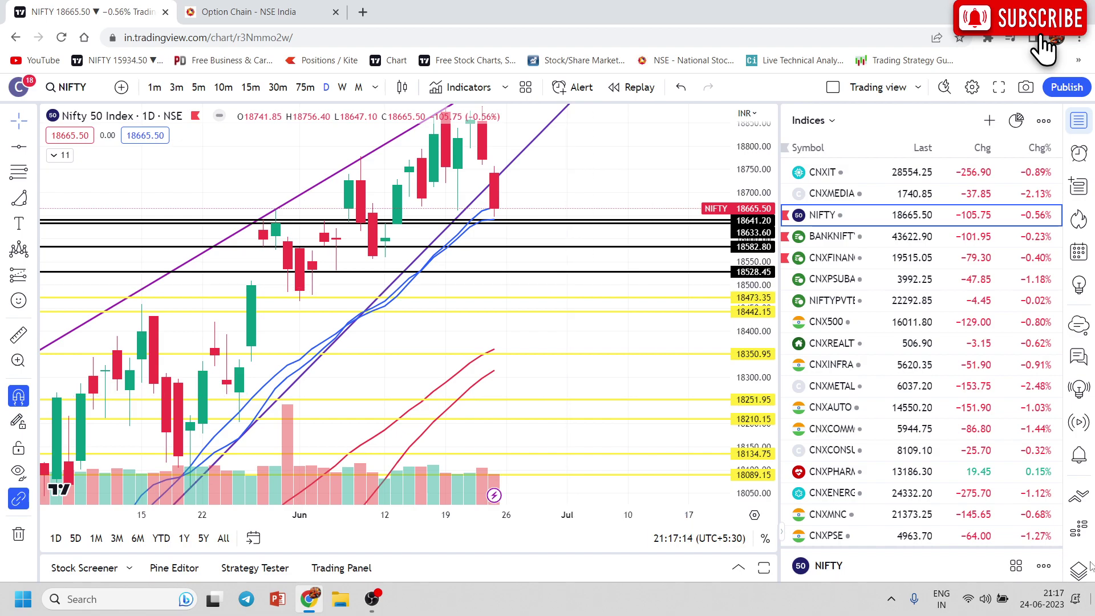
left_click(1048, 598)
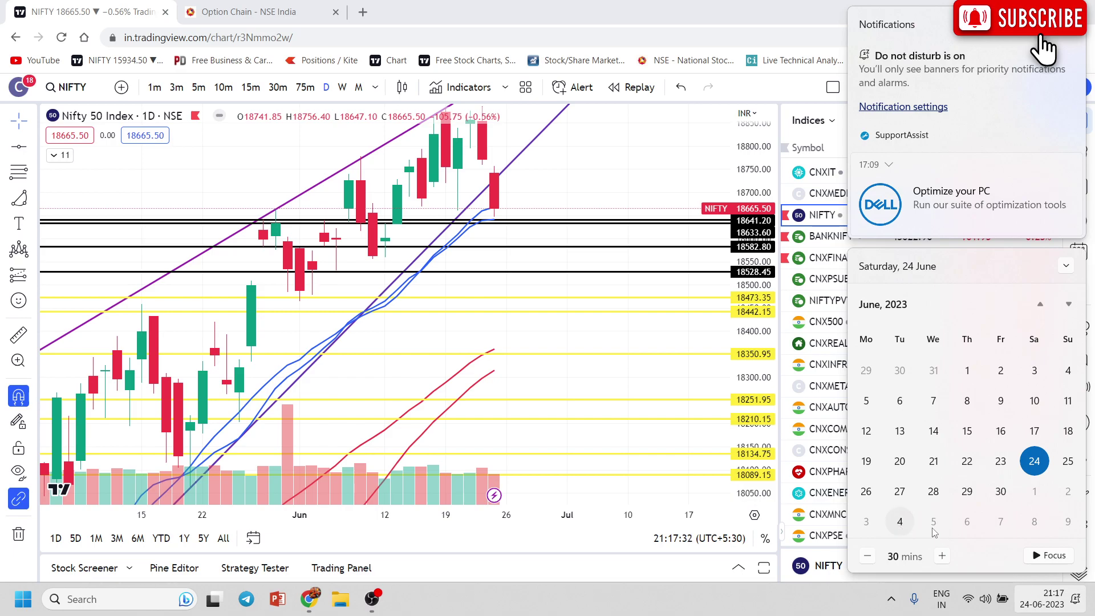
Dismiss the Windows calendar flyout by clicking on the NIFTY chart
left_click(604, 381)
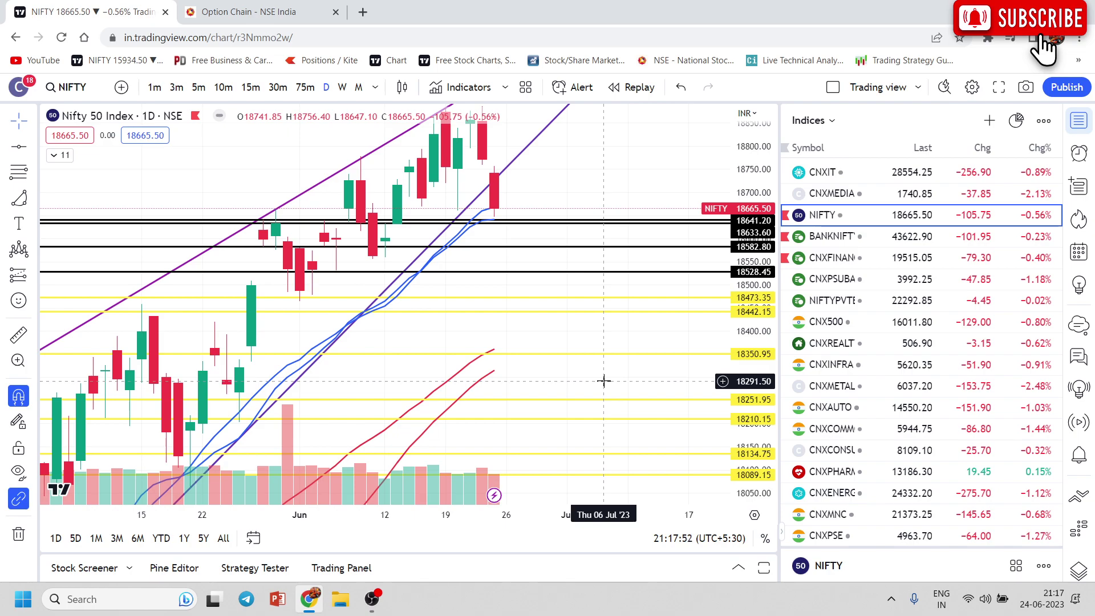
Switch the NIFTY chart to the 1W weekly interval
left_click(506, 309)
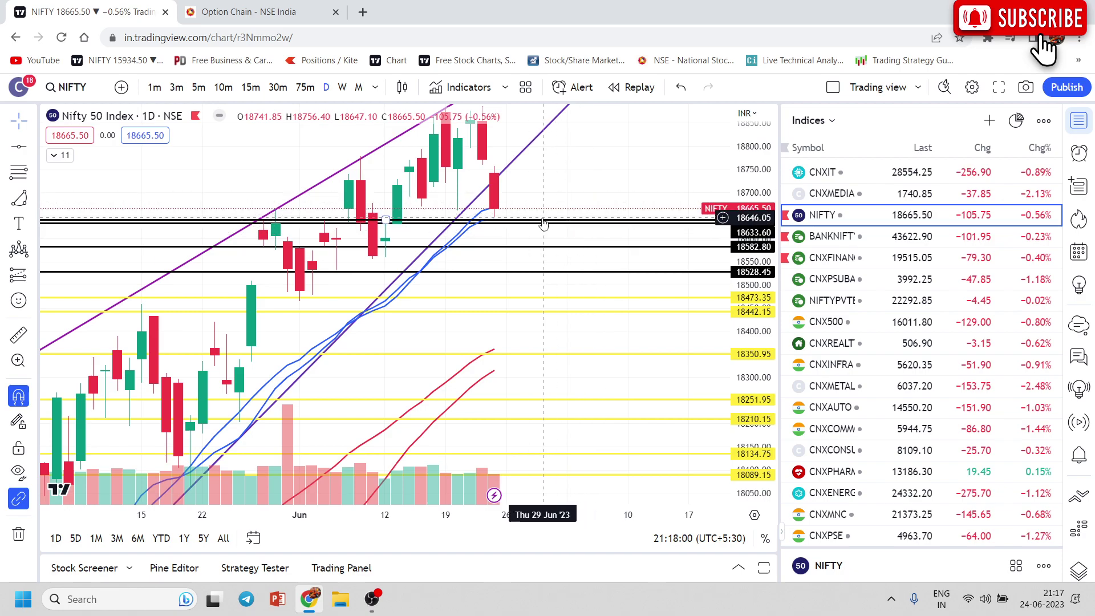
left_click(342, 87)
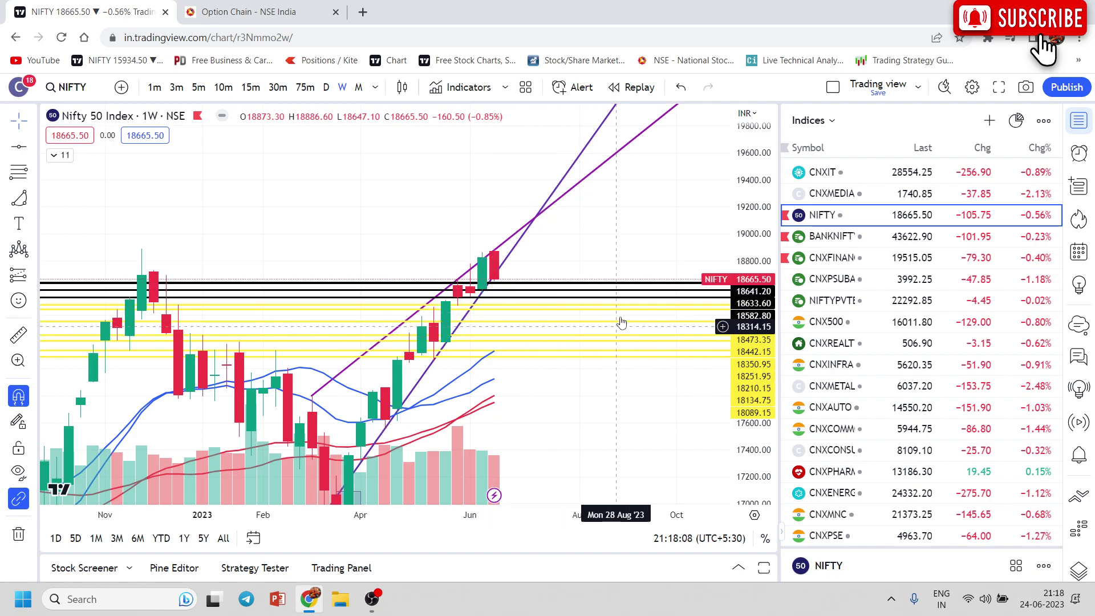
Return to daily candles, rescale the chart, and load BANKNIFTY from the watchlist
left_click(325, 87)
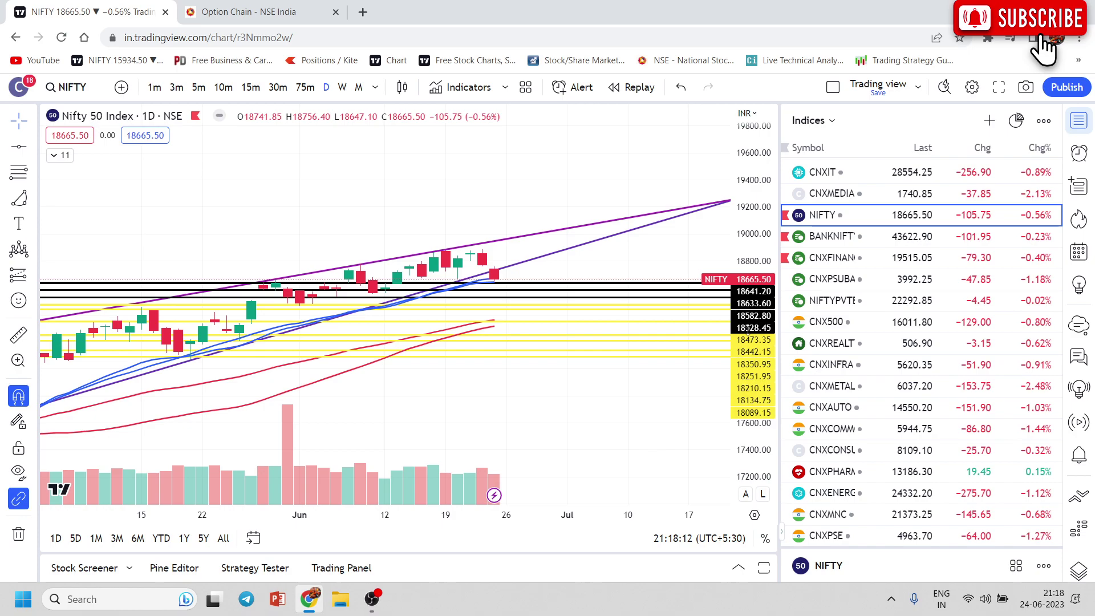
left_click_drag(752, 319, 714, 139)
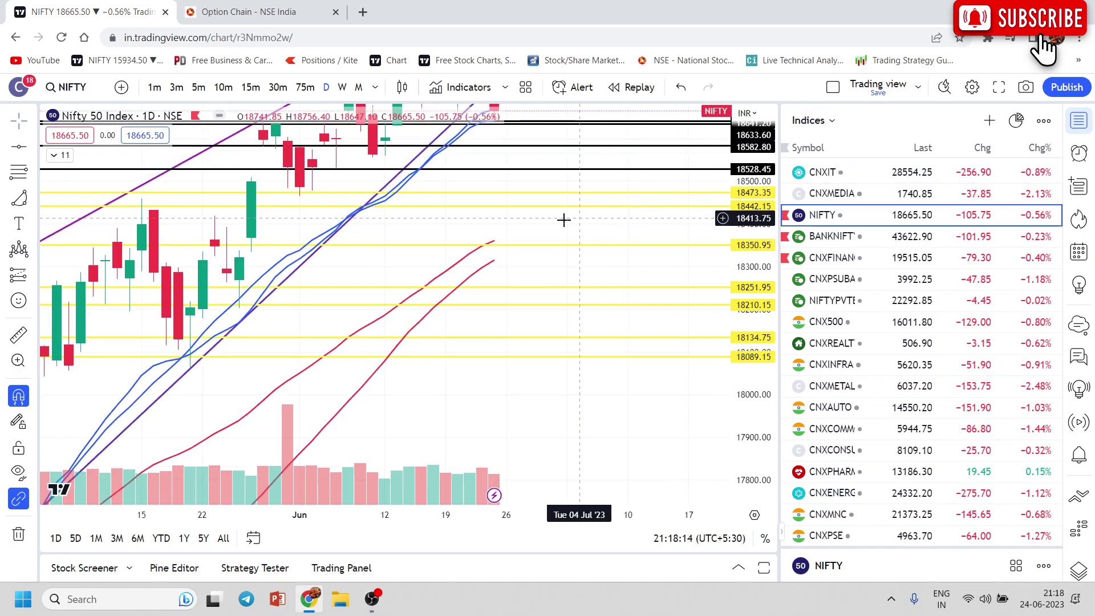
left_click_drag(562, 220, 592, 370)
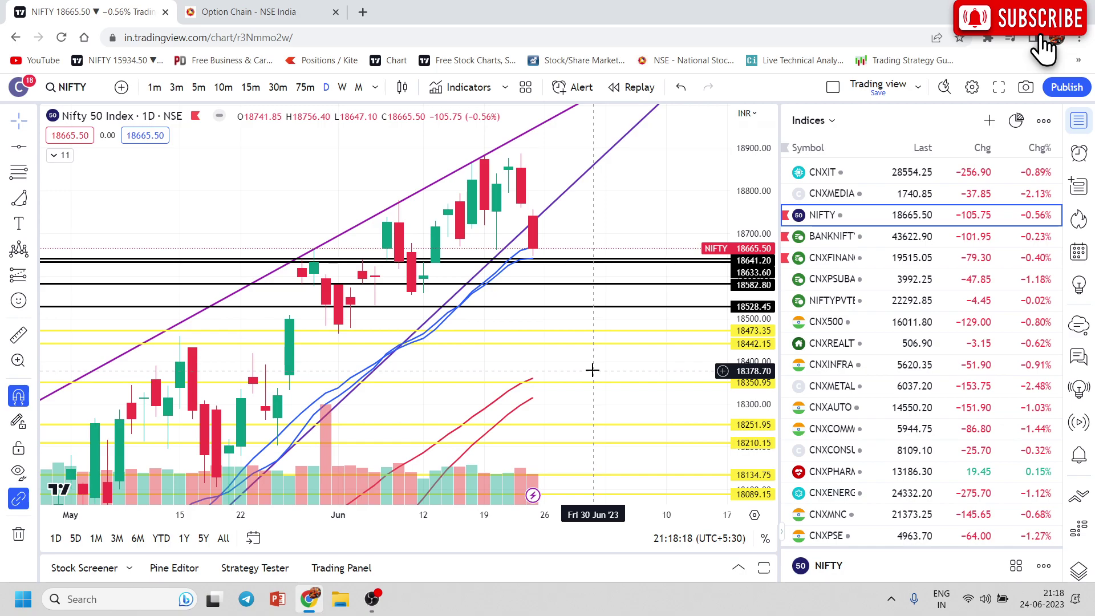
left_click(901, 236)
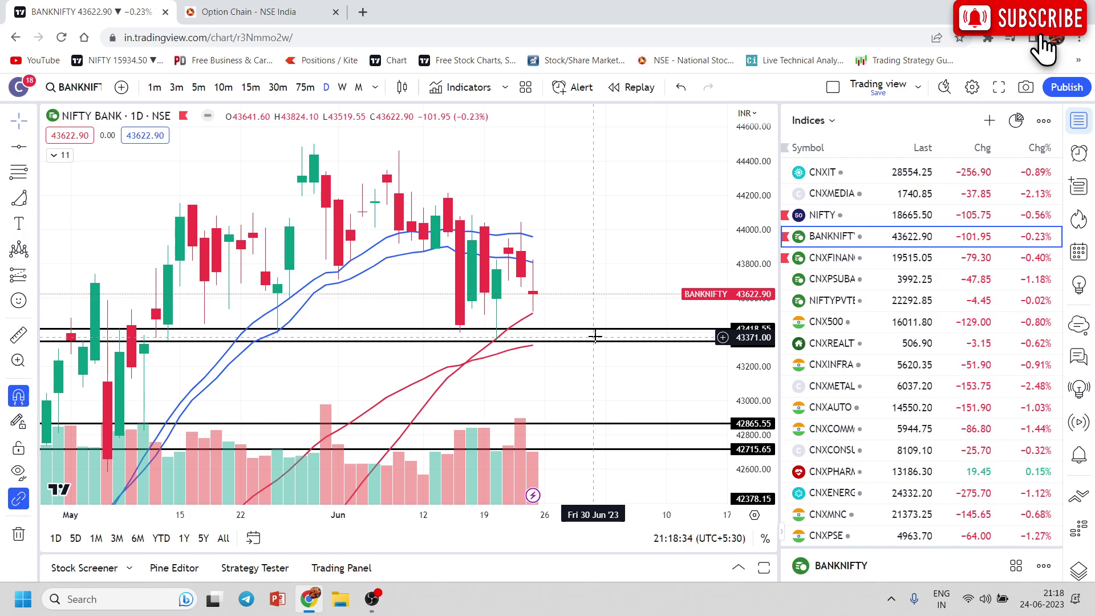
left_click_drag(374, 364, 496, 371)
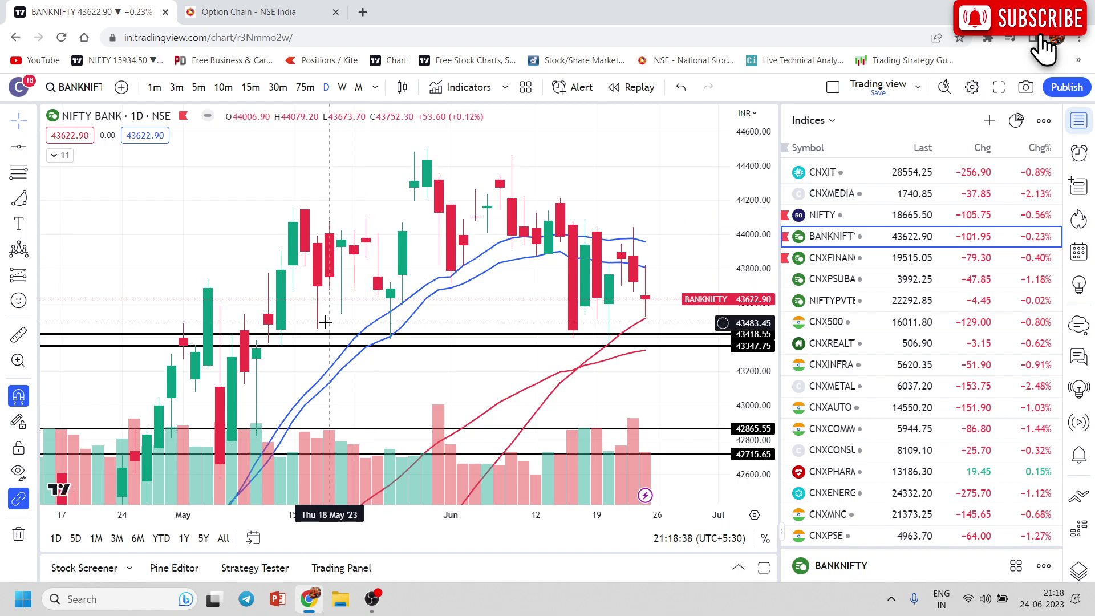
left_click_drag(479, 361, 317, 347)
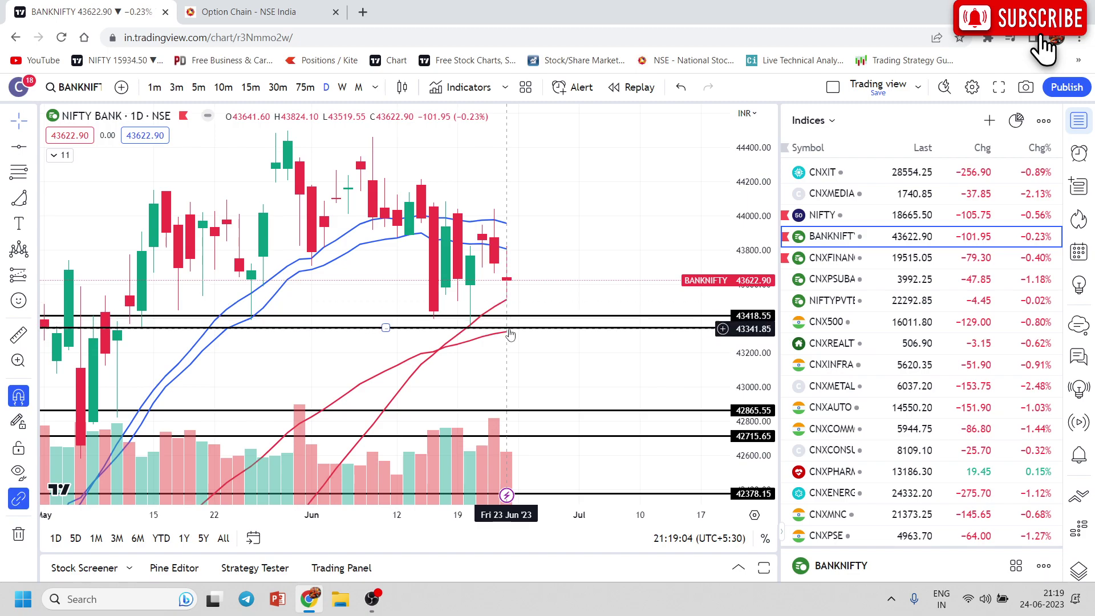
Hide the MA 20 and EMA 20 lines on BANKNIFTY, keeping only the 50-period averages
left_click(63, 158)
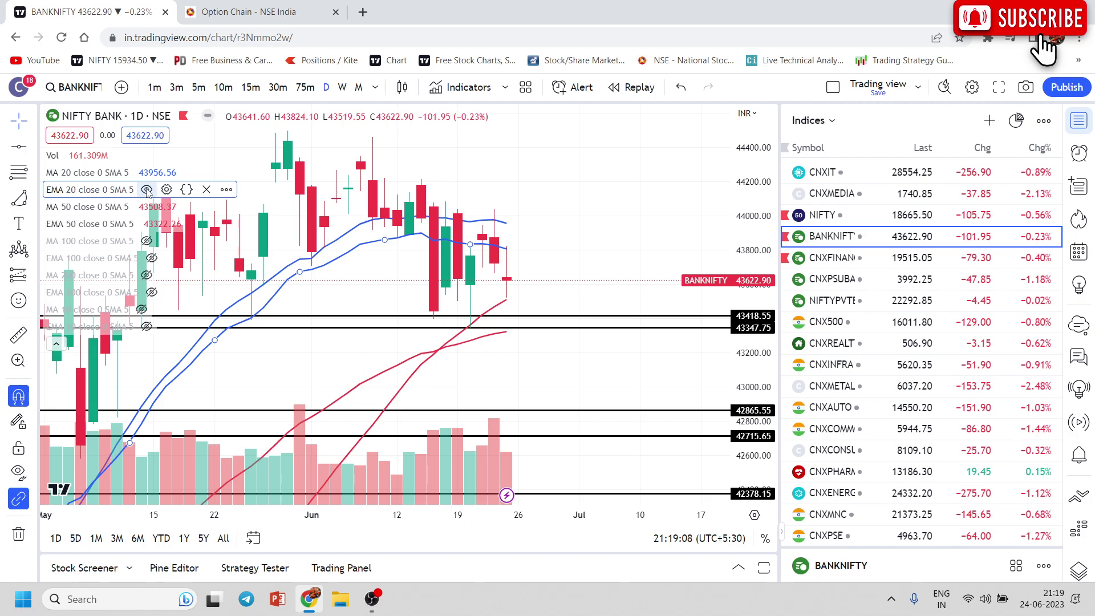
left_click(147, 190)
left_click(141, 172)
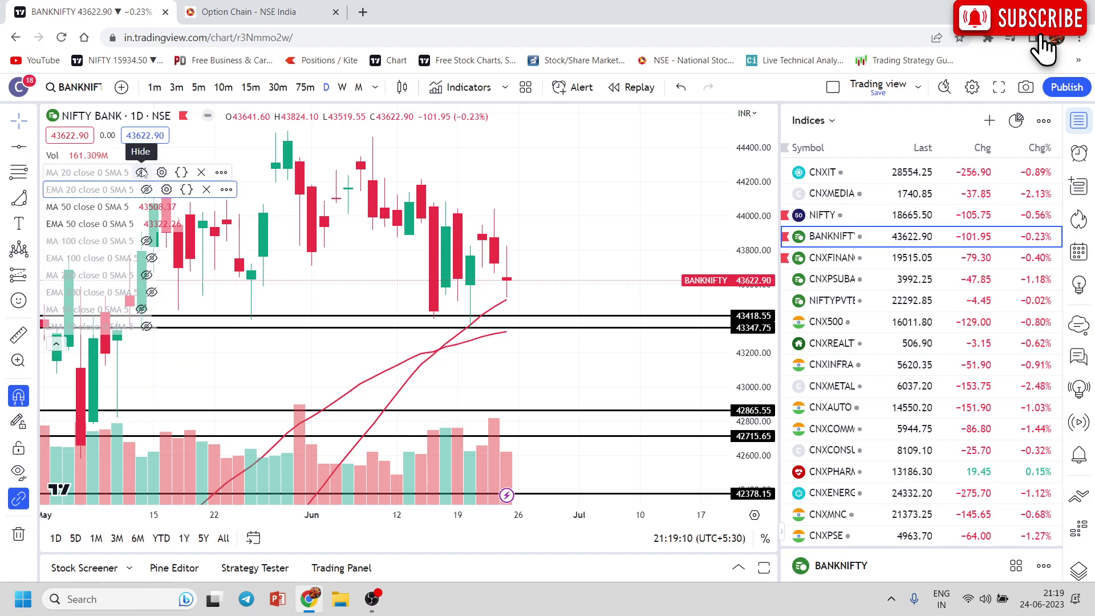
left_click(147, 190)
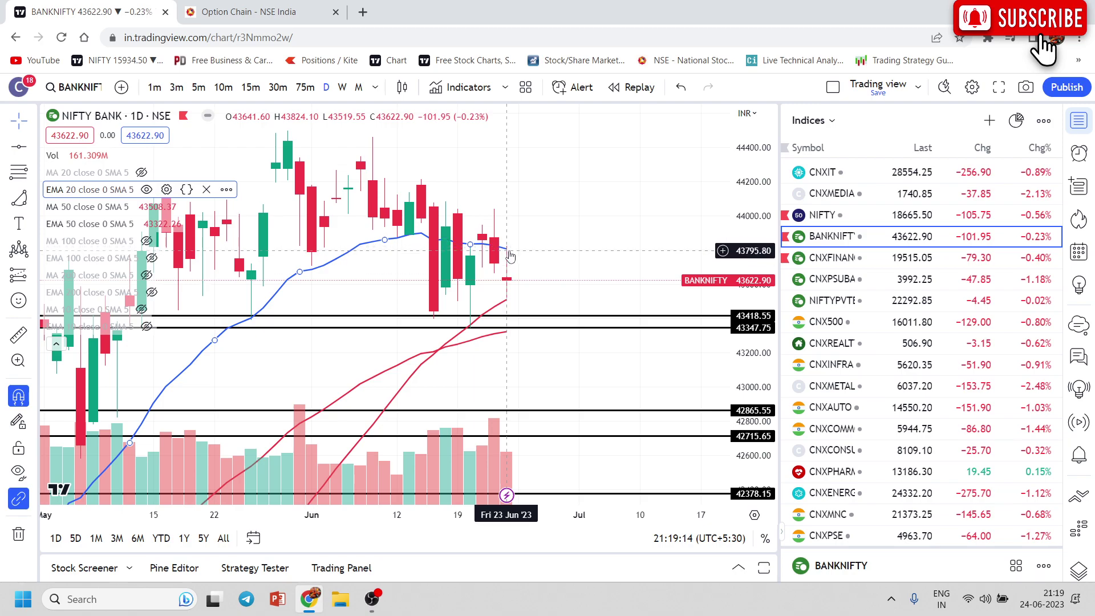
left_click(146, 189)
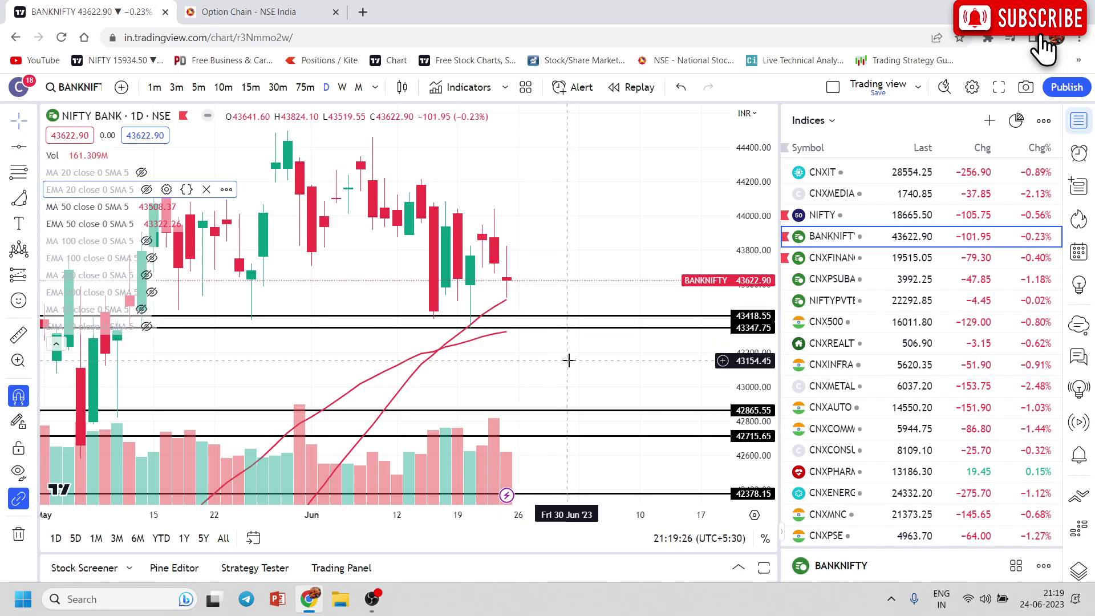
Briefly show the EMA 100 line on BANKNIFTY, then hide it again
left_click_drag(530, 367, 523, 295)
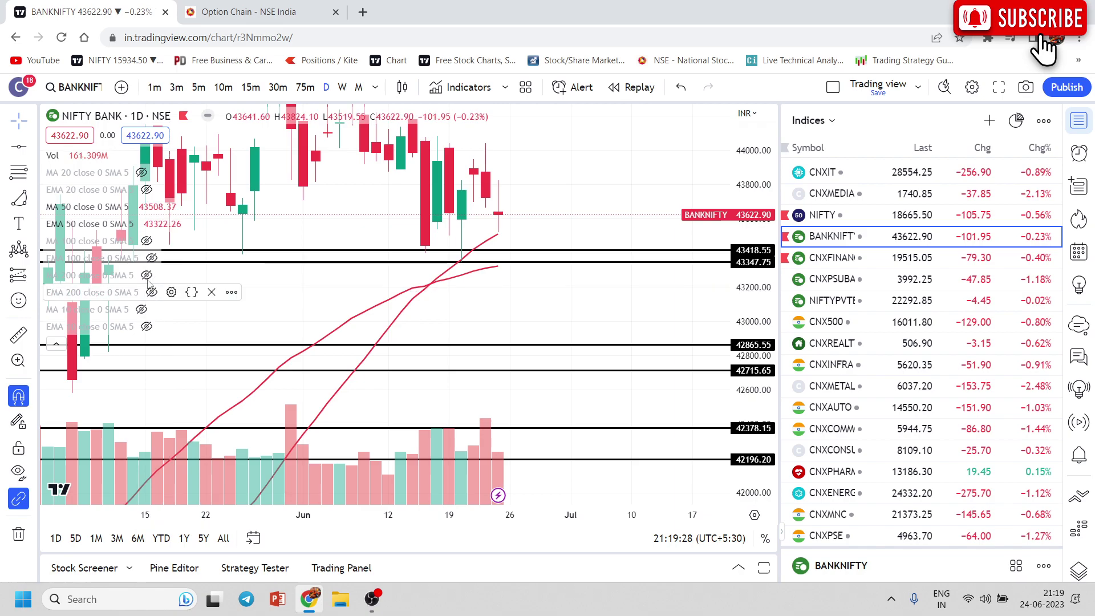
left_click(151, 258)
left_click(152, 258)
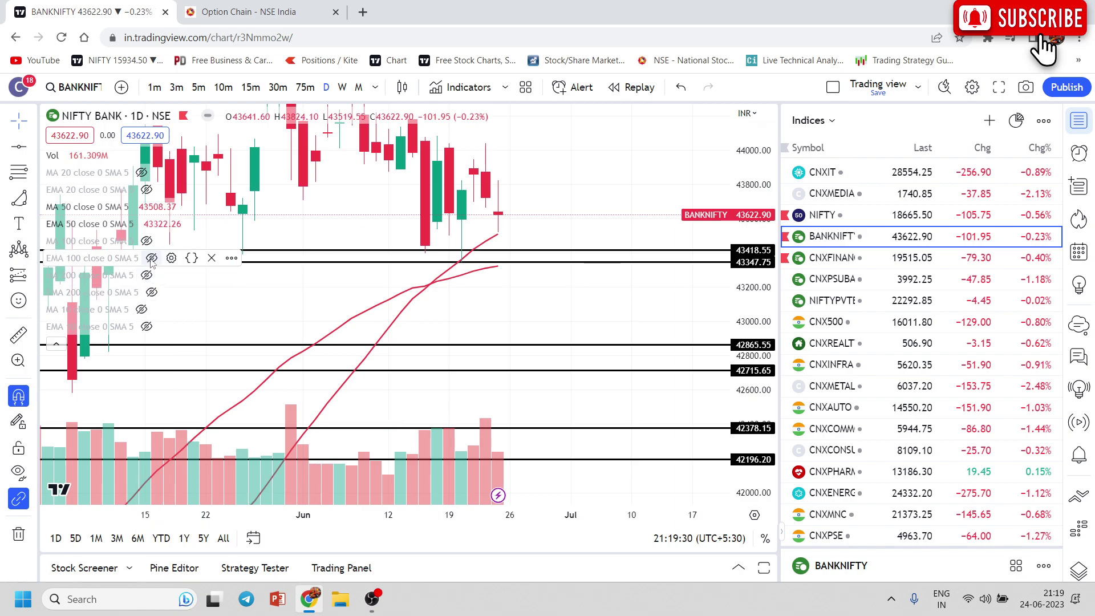
Bring the lower support levels into view and auto-fit the price scale
left_click_drag(500, 332, 525, 354)
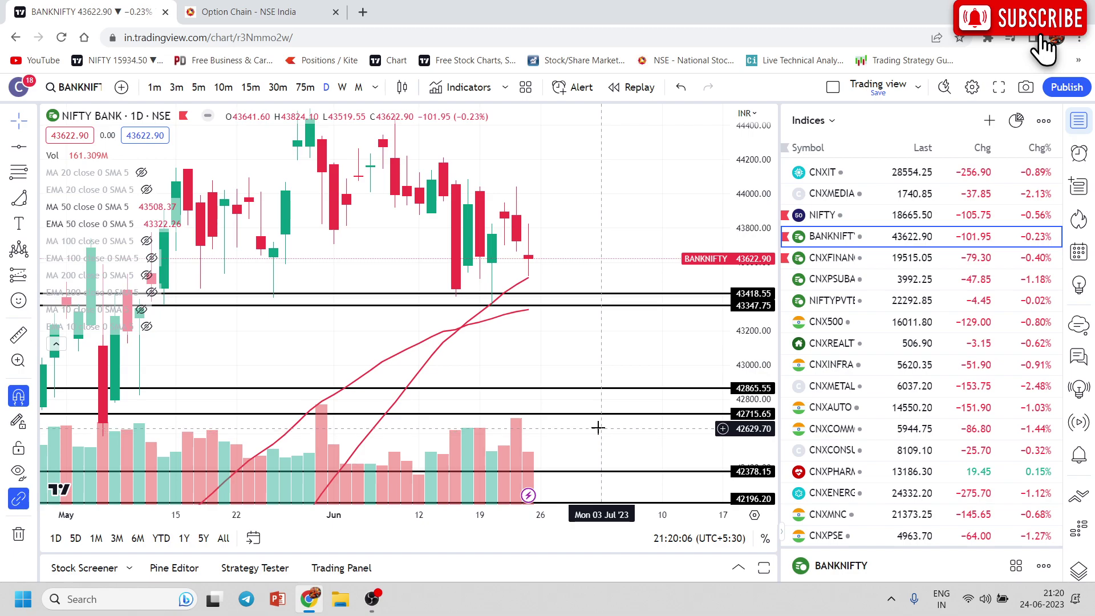
left_click_drag(592, 422, 536, 341)
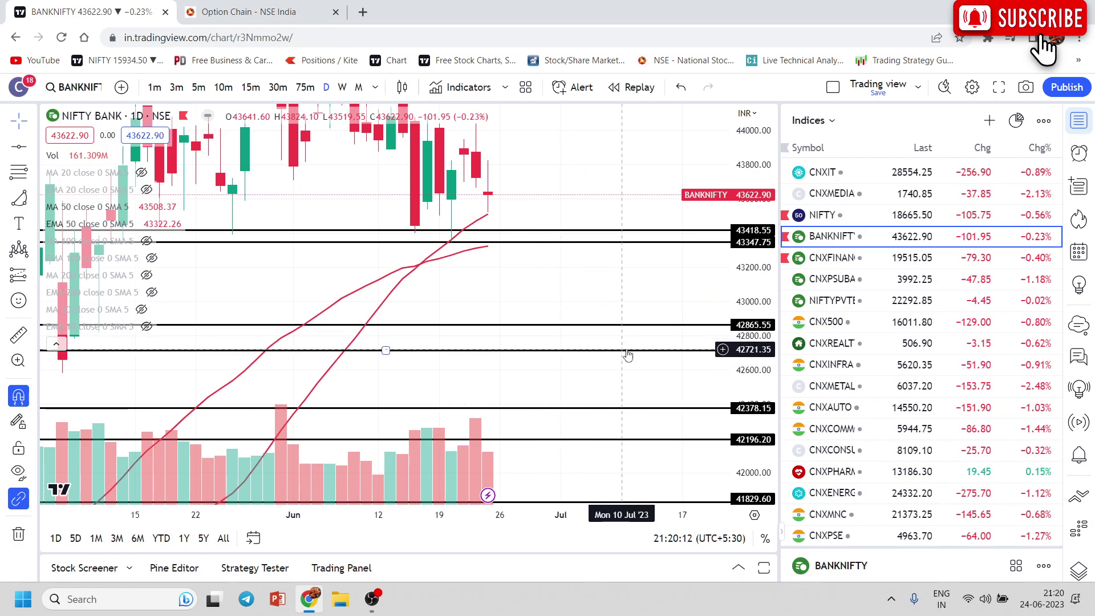
left_click_drag(598, 371, 530, 293)
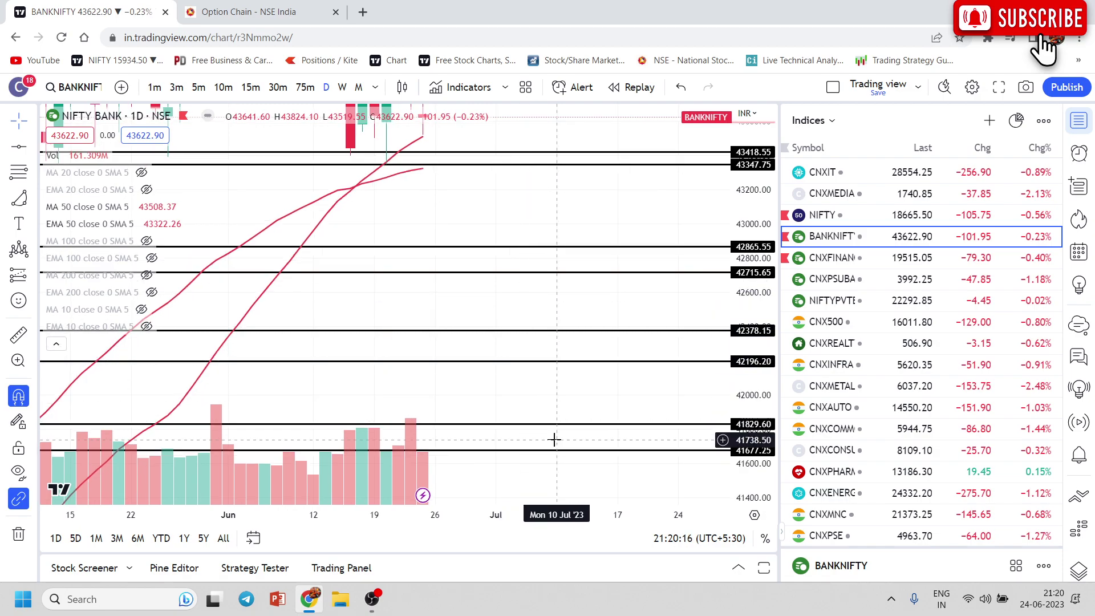
key("alt+r")
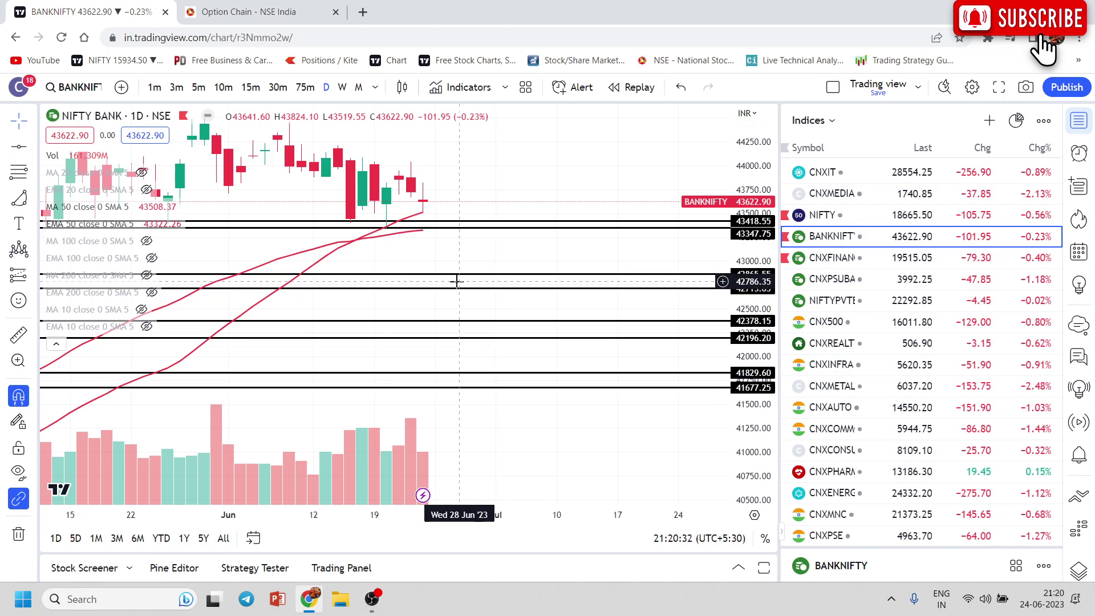
Pan the BANKNIFTY chart across the April–June bars and future dates
left_click_drag(349, 436, 628, 439)
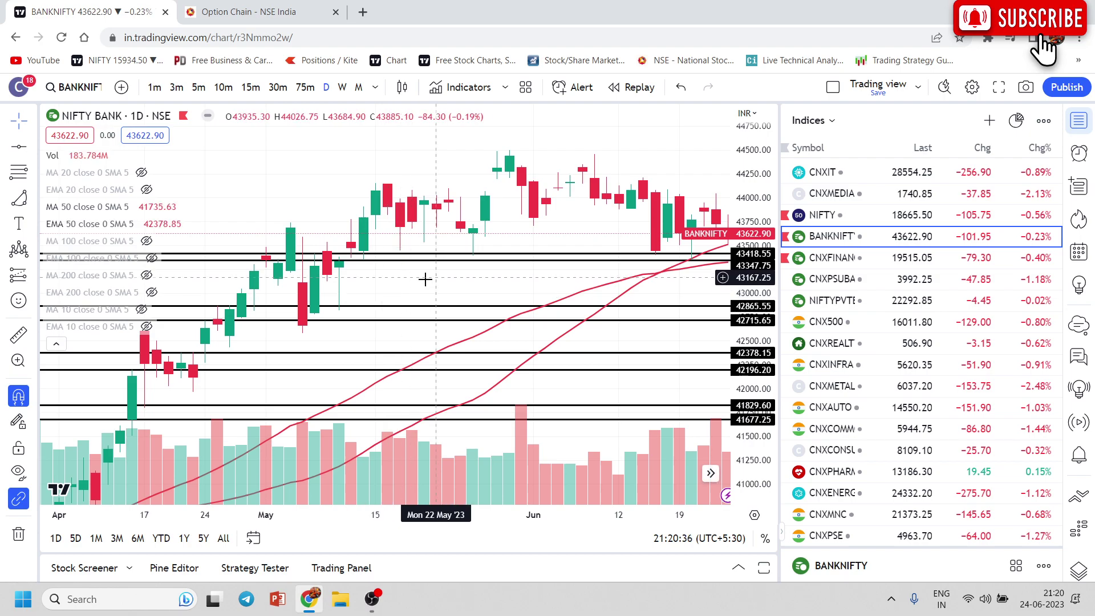
left_click_drag(425, 278, 167, 281)
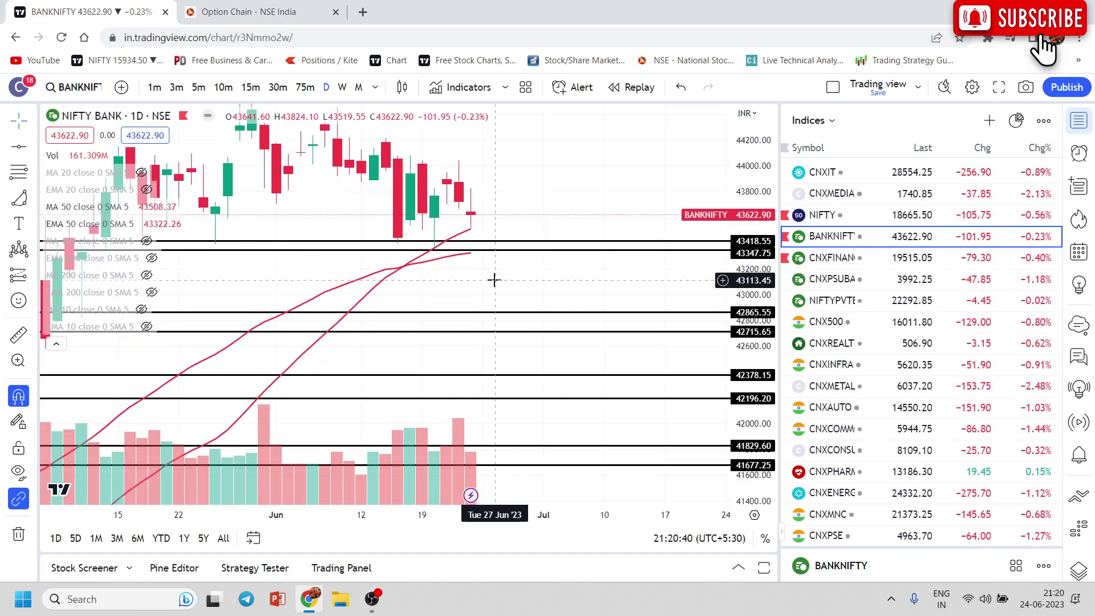
mouse_move(493, 279)
left_mouse_down()
mouse_move(555, 340)
mouse_move(505, 294)
left_mouse_up()
scroll(520, 516, "down", 2)
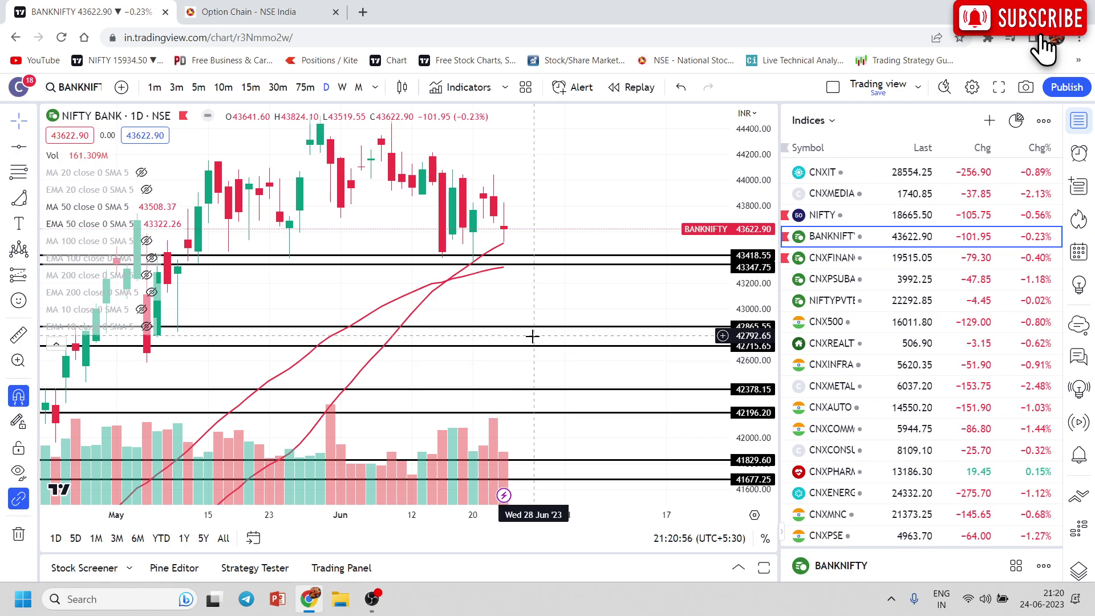
Settle the lower support line at 41829.60, then load the NIFTY 50 chart
left_click_drag(523, 273, 531, 423)
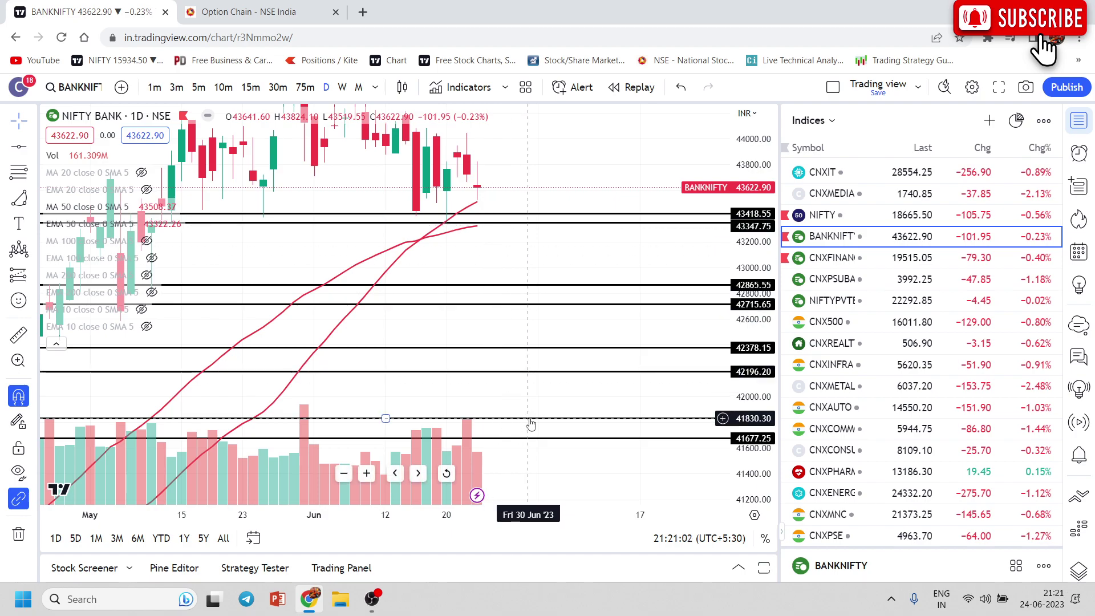
left_click_drag(531, 423, 530, 423)
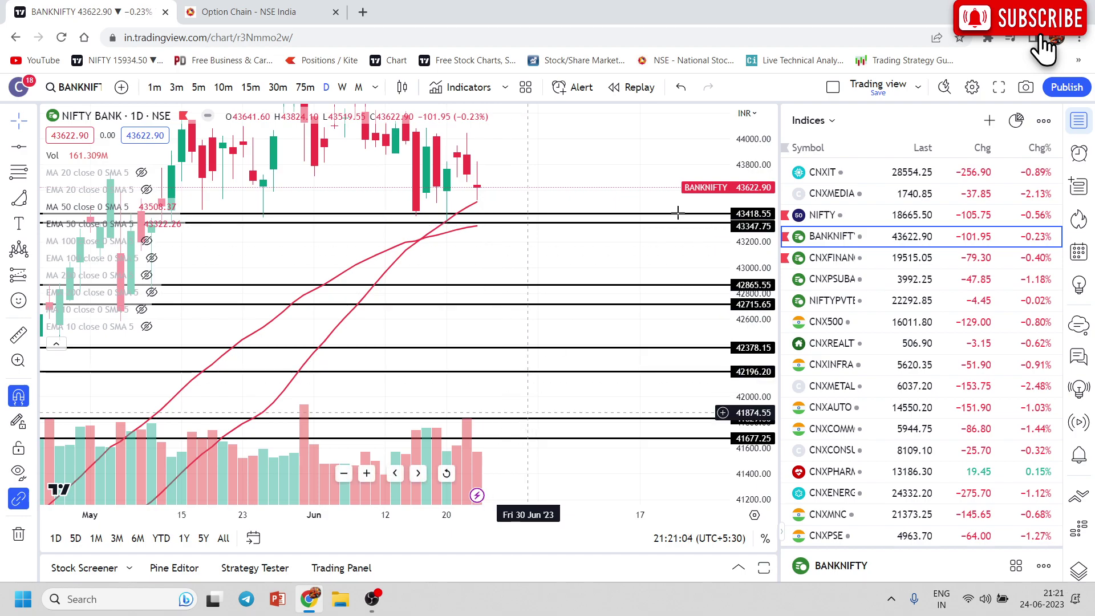
left_click(847, 216)
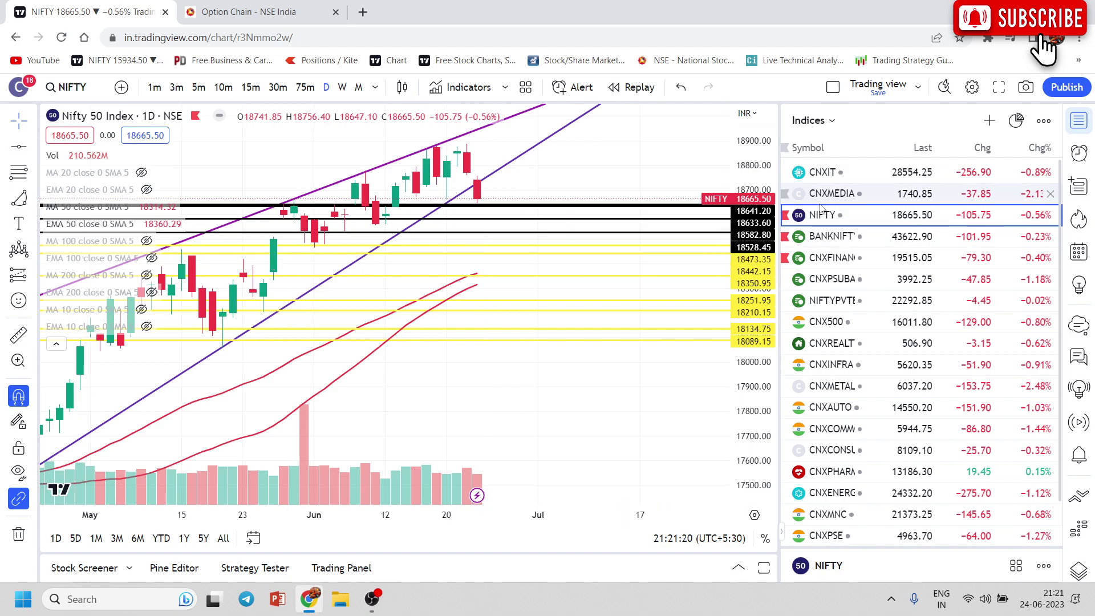
Load the BANKNIFTY daily chart from the watchlist
left_click(839, 243)
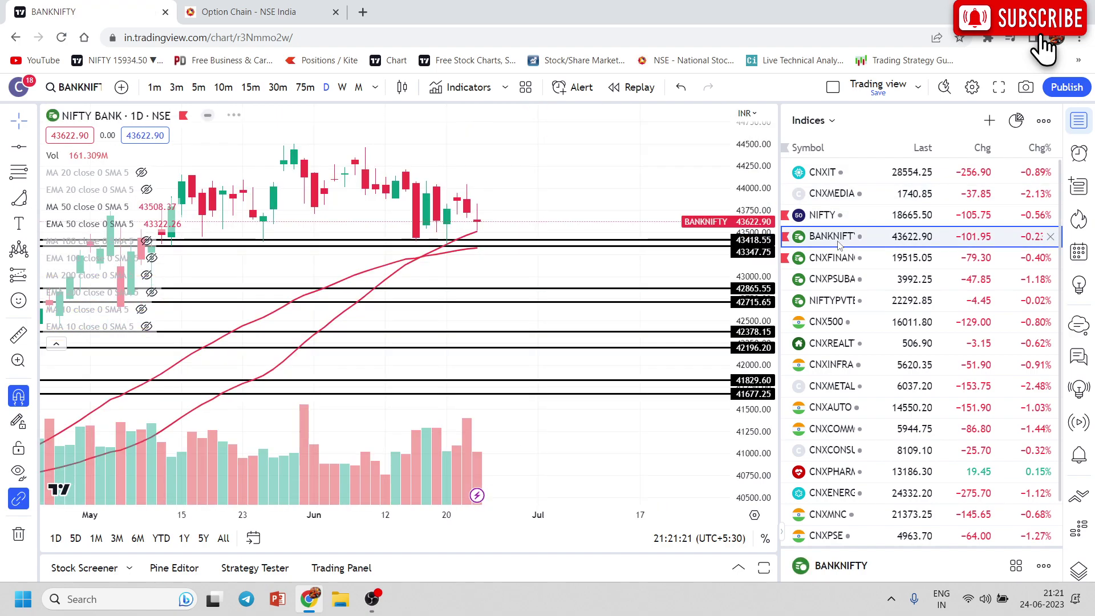